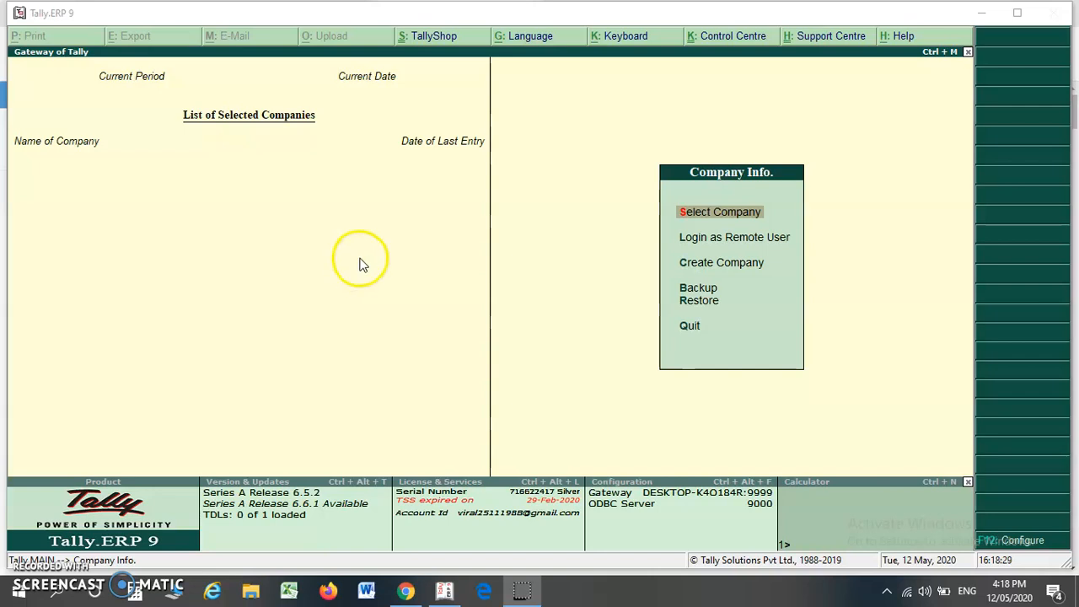
Load Abc Pvt Limited from the List of Companies.
left_click(359, 259)
key("Return")
key("Down")
key("Up")
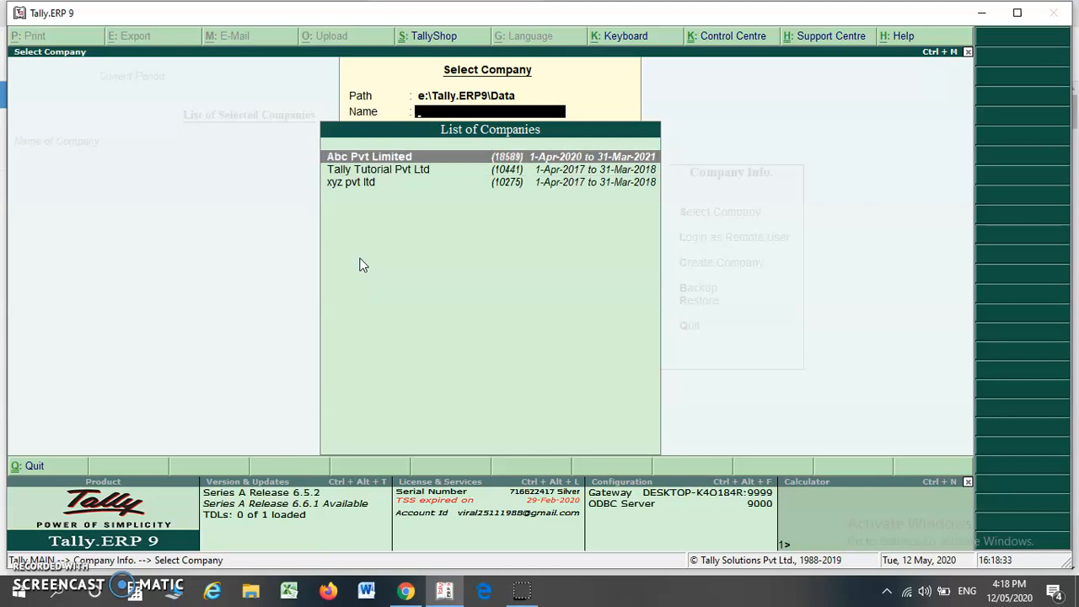
key("Return")
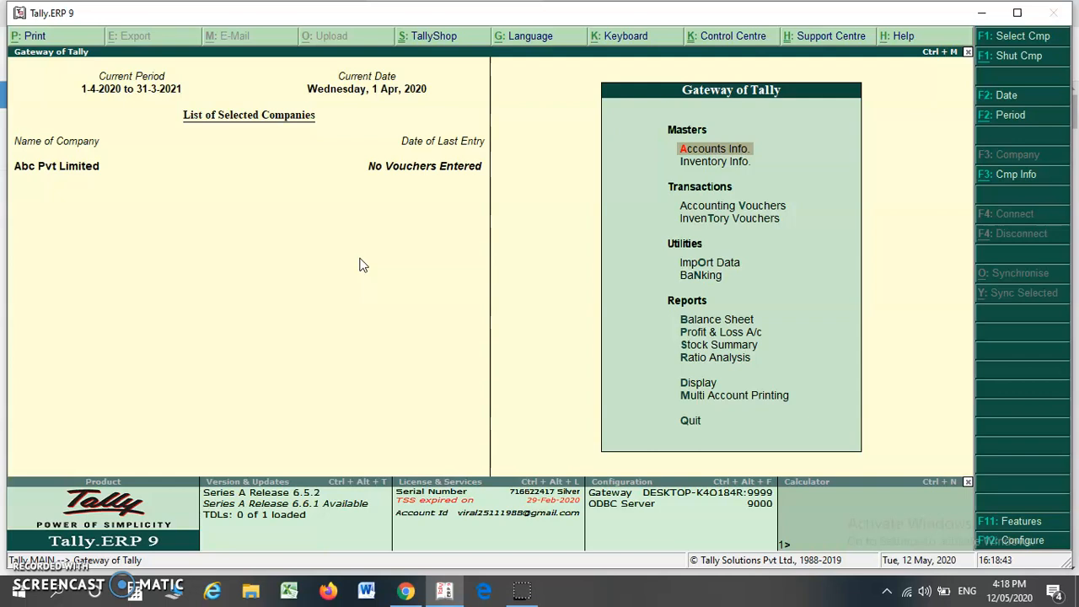
Go to Accounts Info. > Ledgers and choose Create under Single Ledger.
left_click(702, 153)
key("Down")
key("Up")
key("Down")
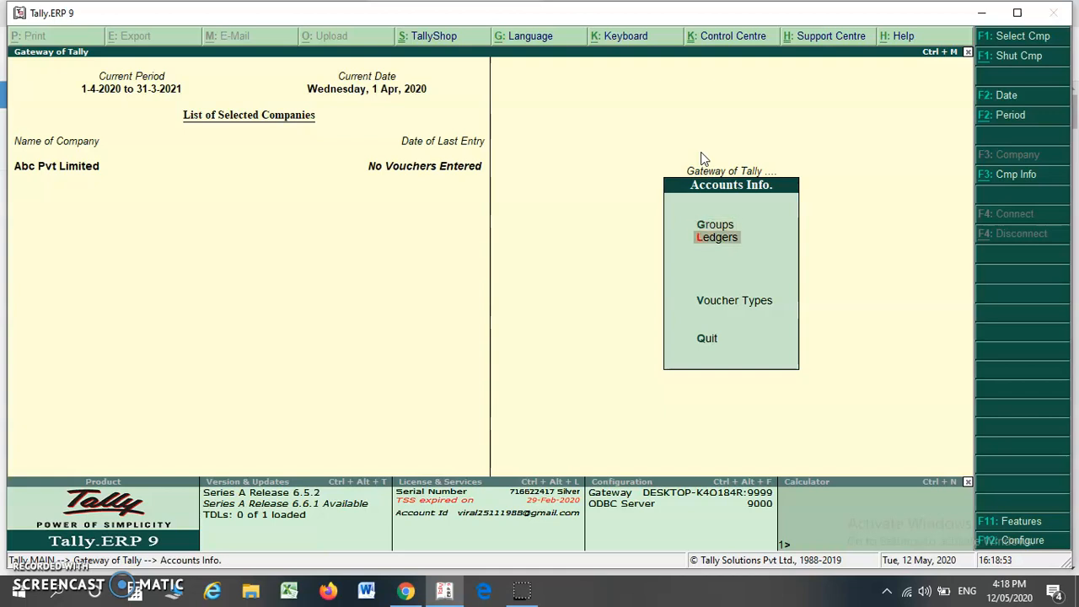
key("Down")
key("Up")
key("Return")
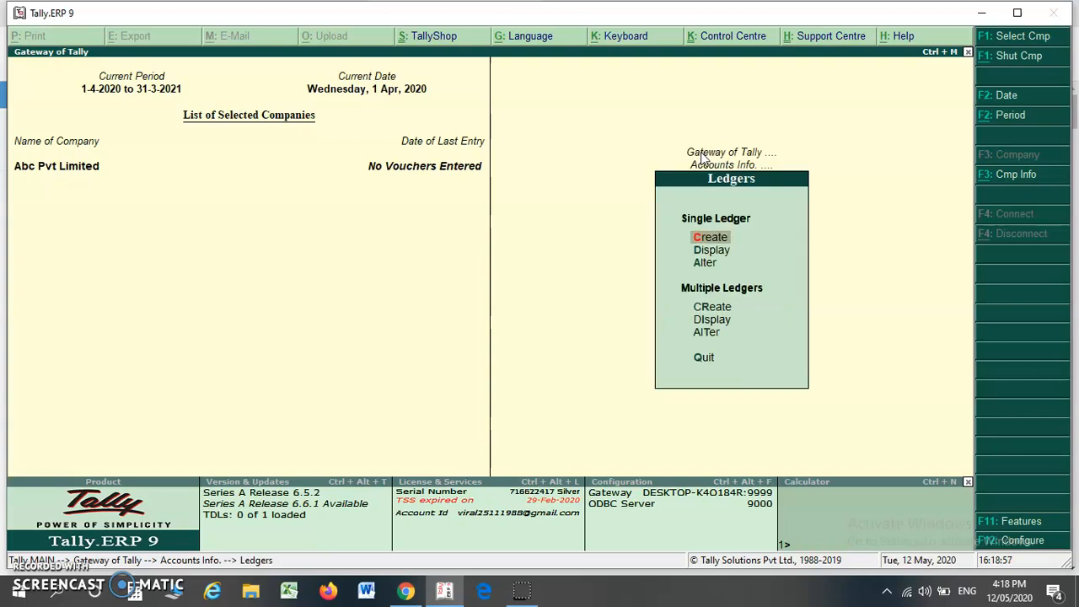
key("Down")
key("Down")
key("Up")
key("Up")
key("Down")
key("Down")
key("Up")
key("Up")
key("Return")
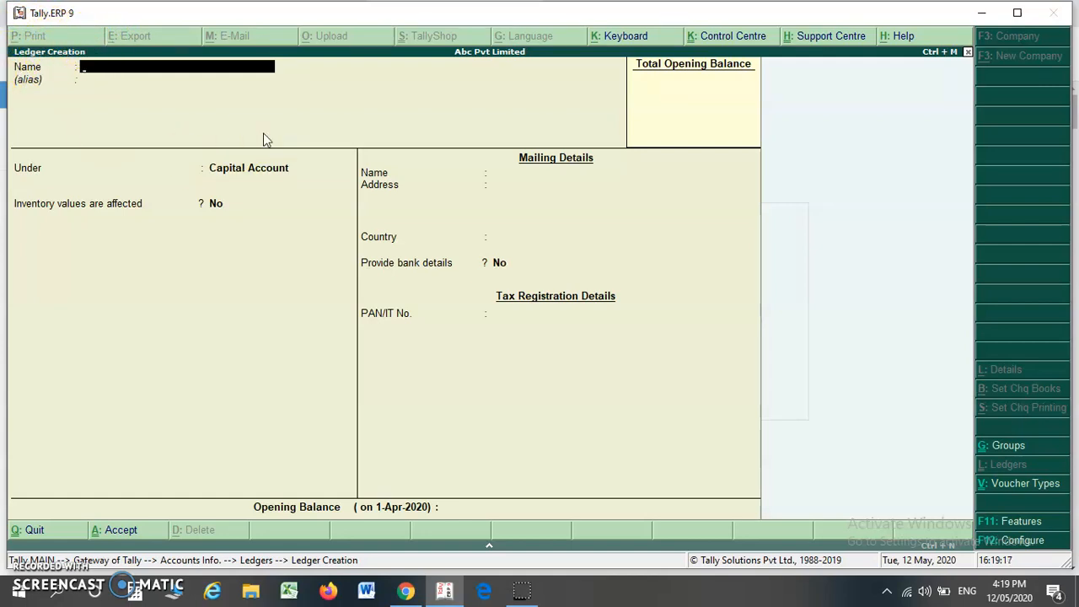
Name the partner's capital ledger, keep group Capital Account and state Gujarat, and accept it.
type("Amit Shah Capital Account")
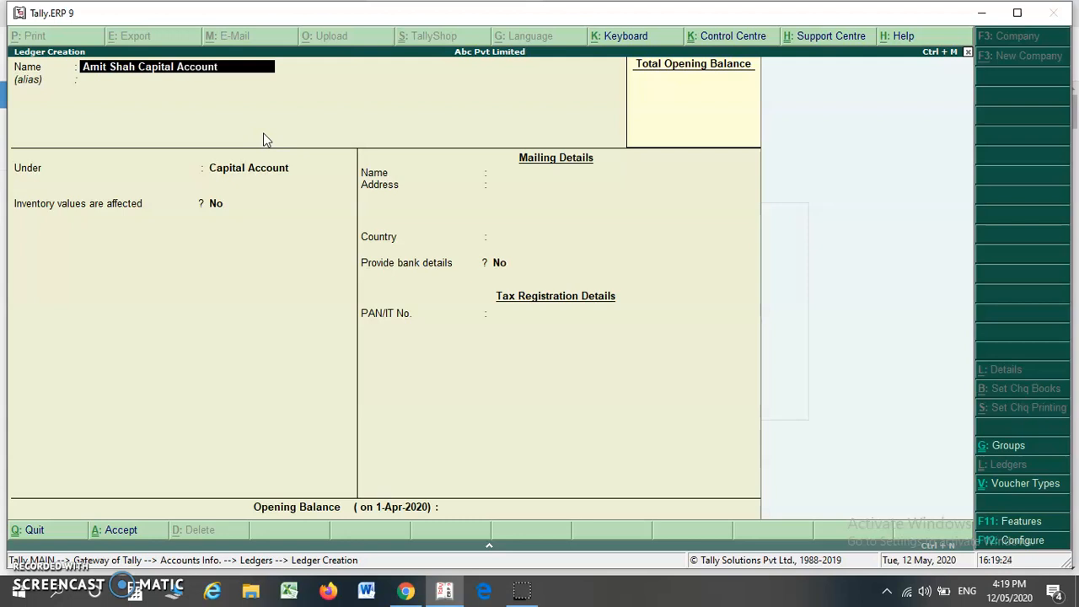
key("Return")
key("Return")
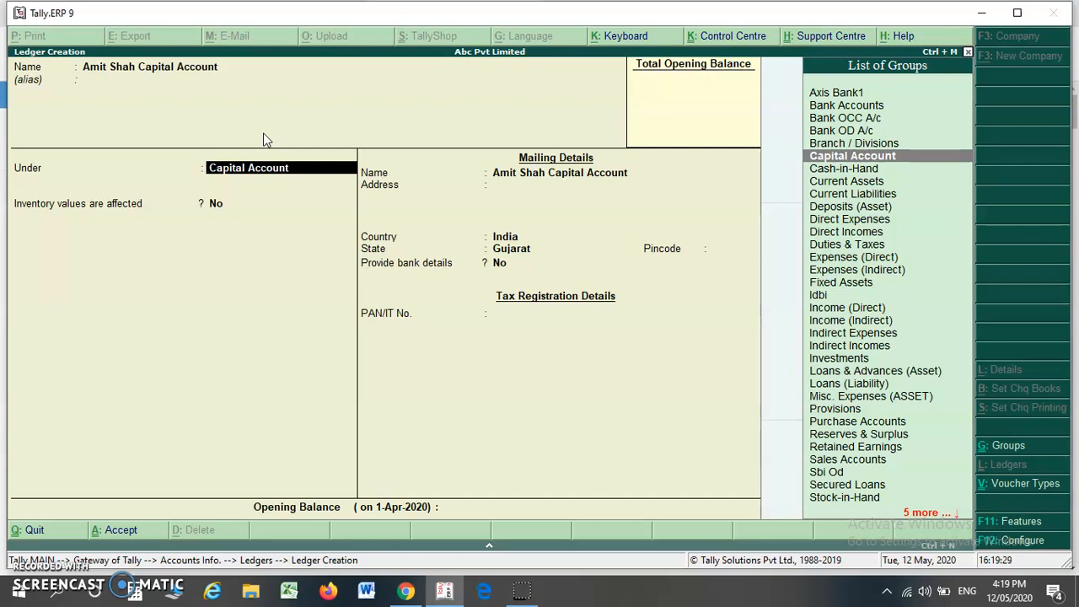
key("Down")
key("Up")
key("Return")
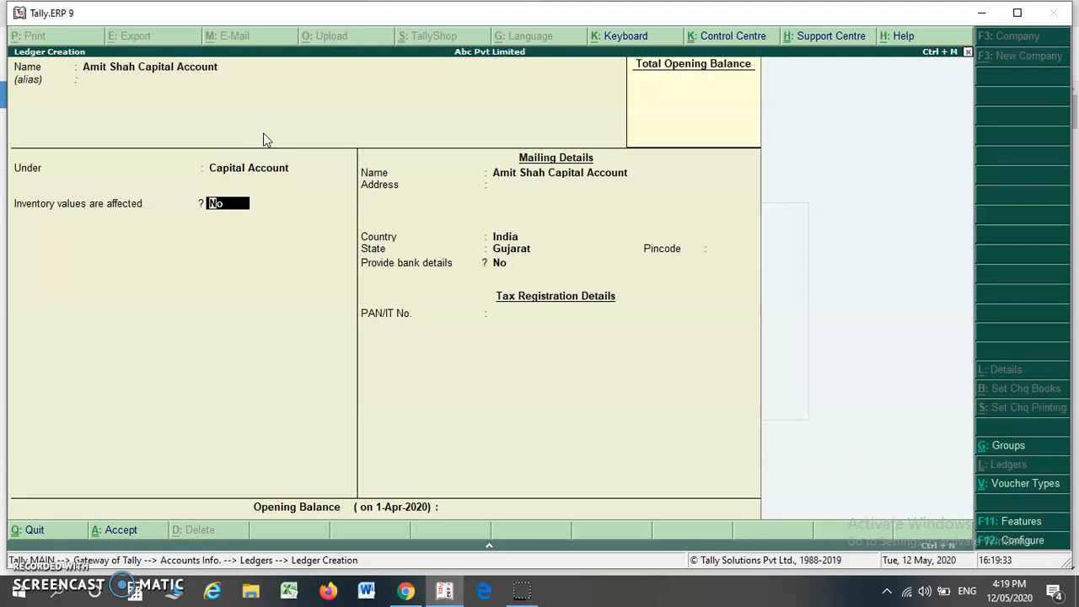
key("Return")
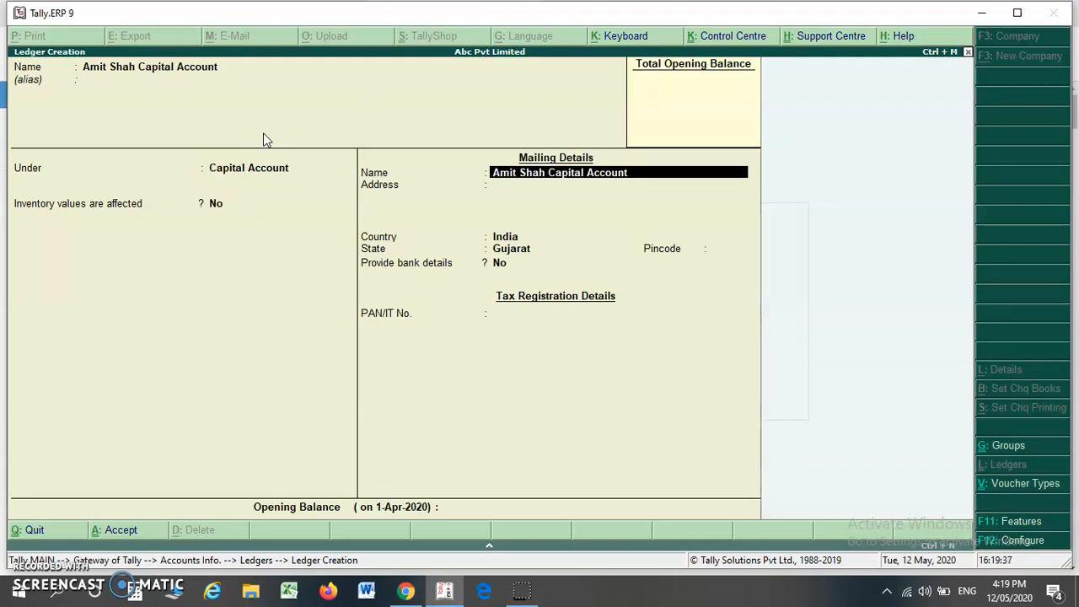
key("Return")
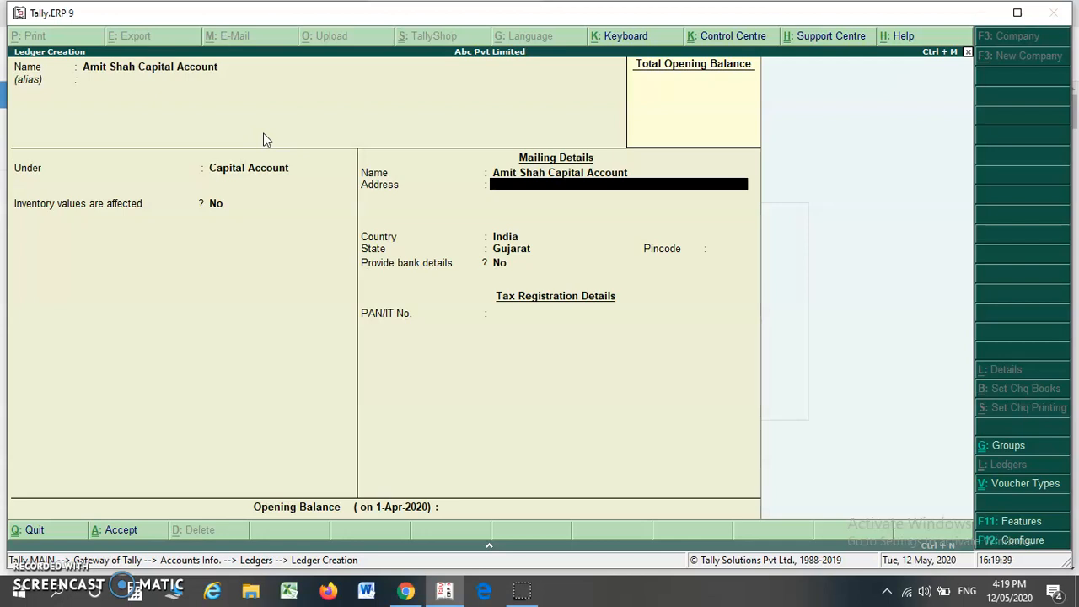
key("Return")
key("Return")
key("Return")
key("Return")
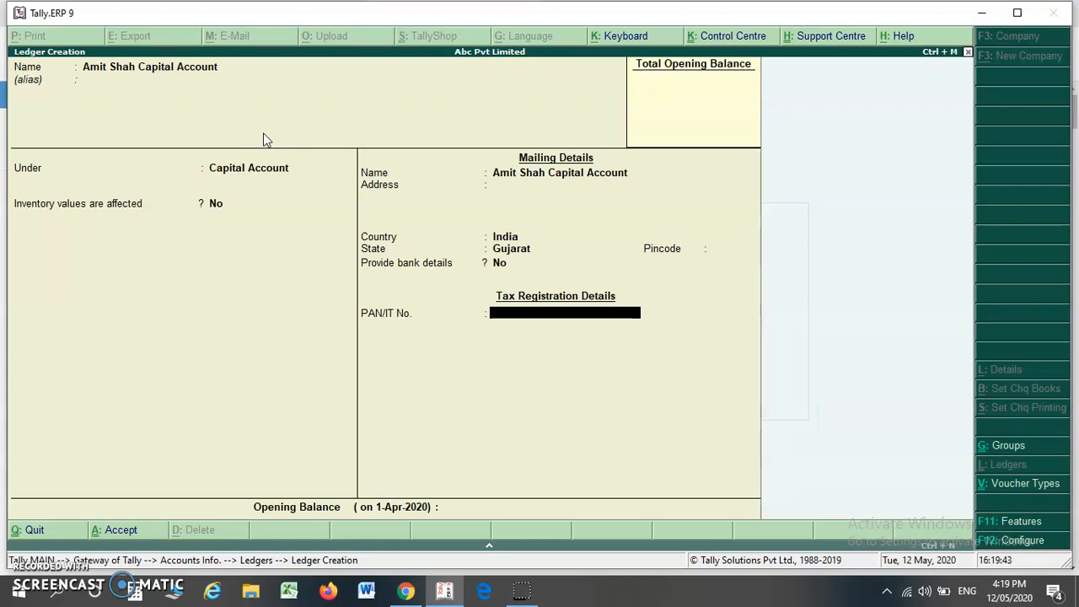
key("Return")
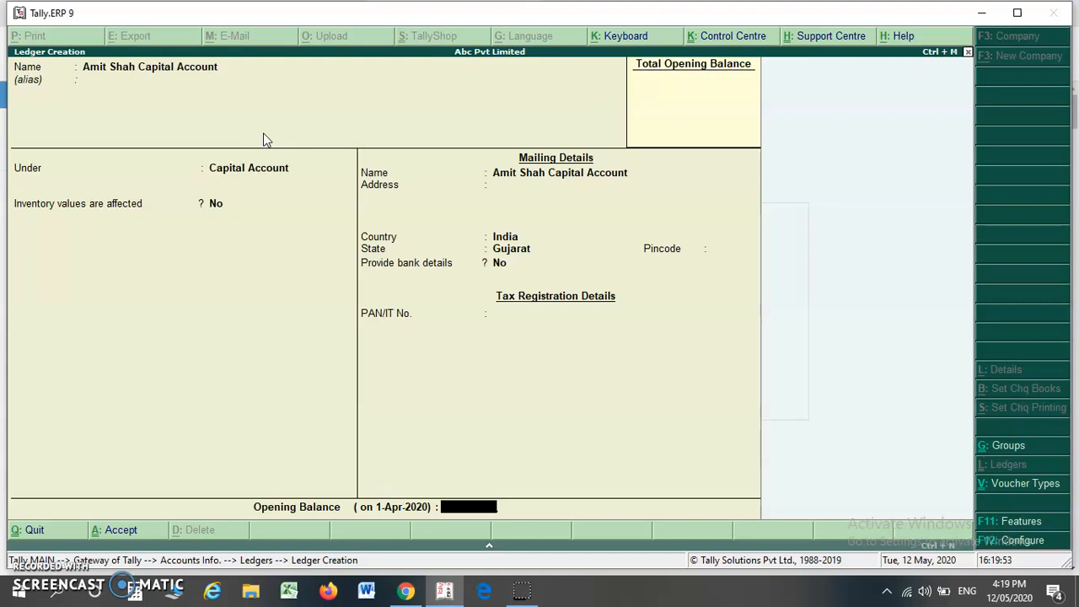
key("Return")
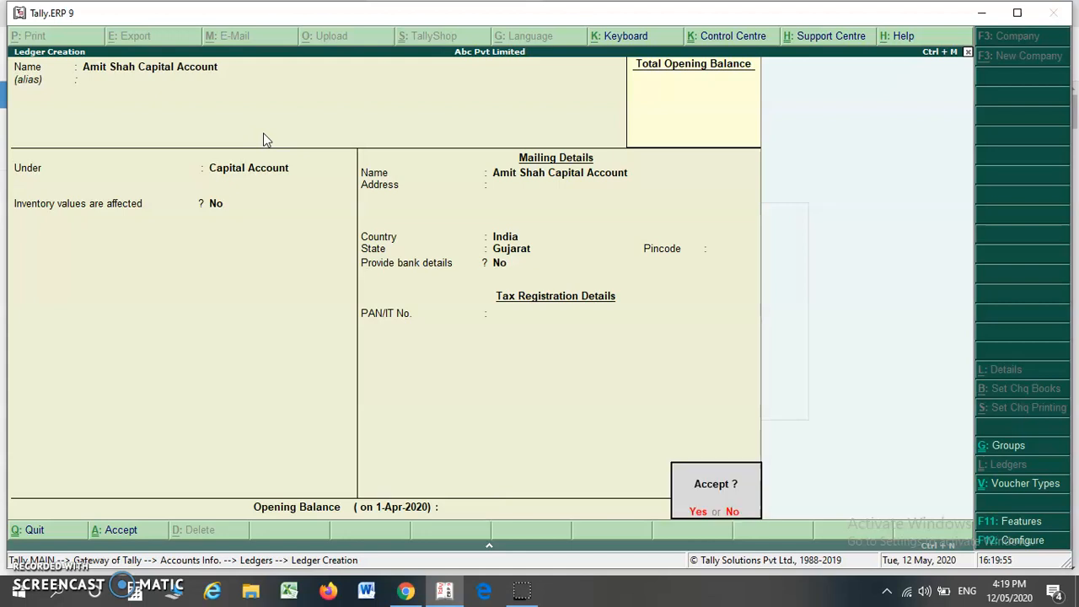
key("Return")
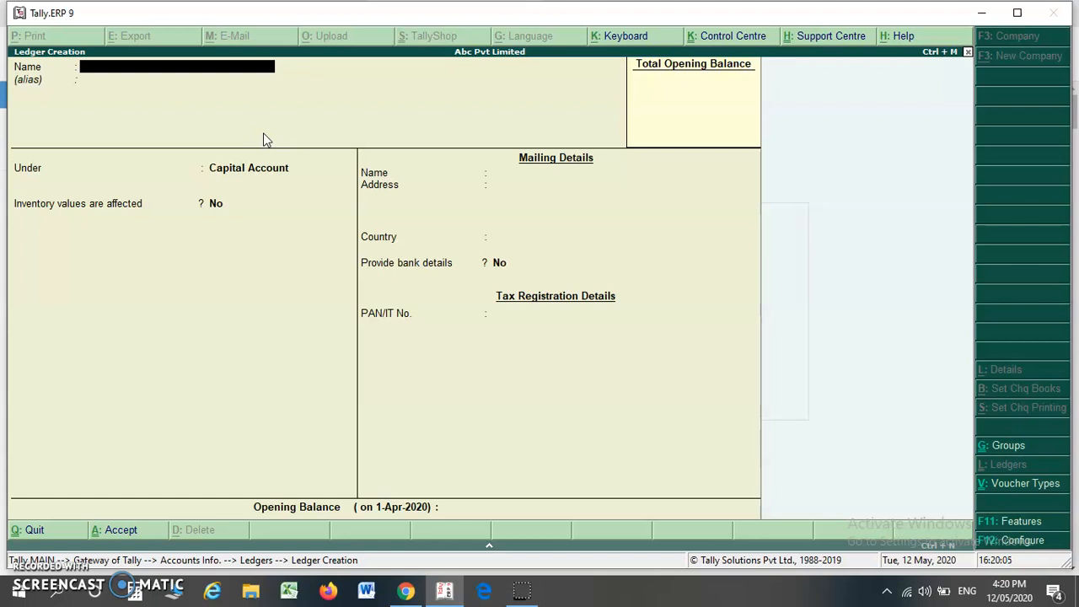
Enter the supplier's name as a new ledger and file it under Sundry Creditors.
type("Dipesh Patel")
key("Return")
key("Return")
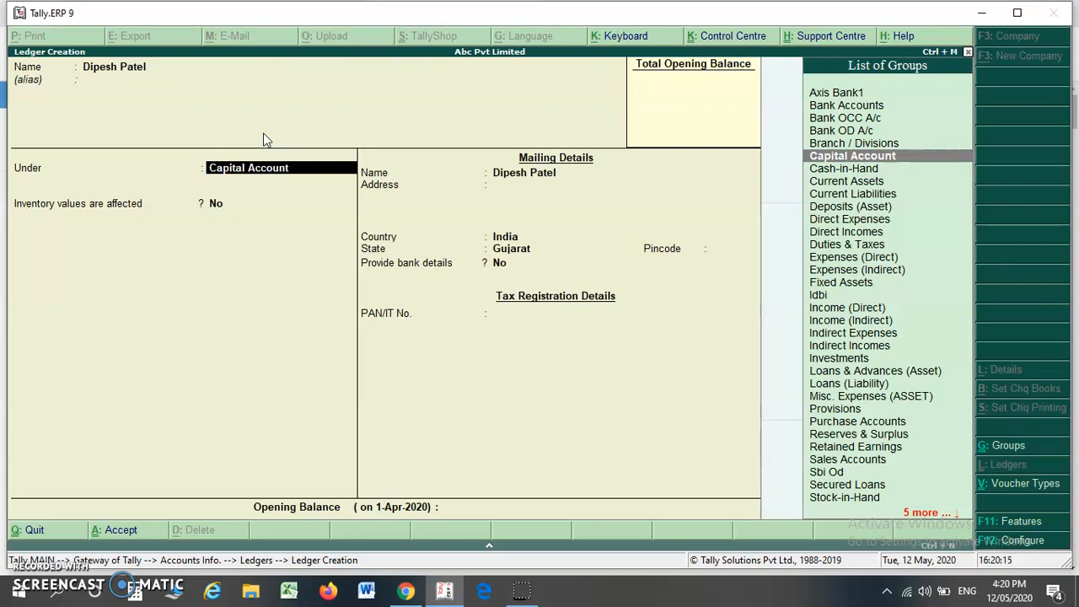
type("Sund")
key("Down")
key("Up")
key("Return")
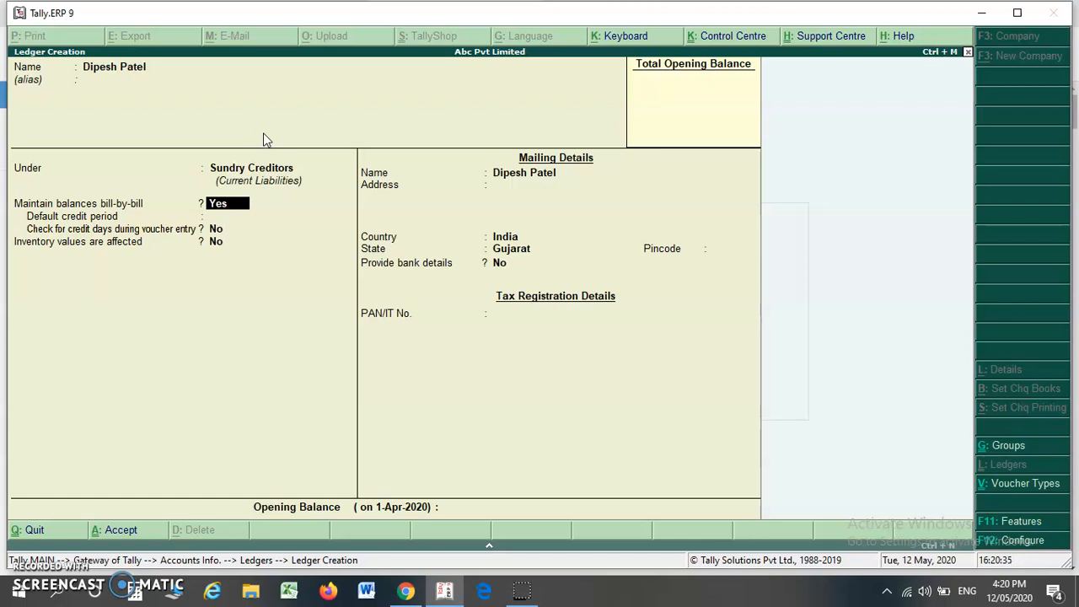
Set bill-by-bill to No, address and state Delhi, save the ledger and close the blank form.
key("n")
key("Return")
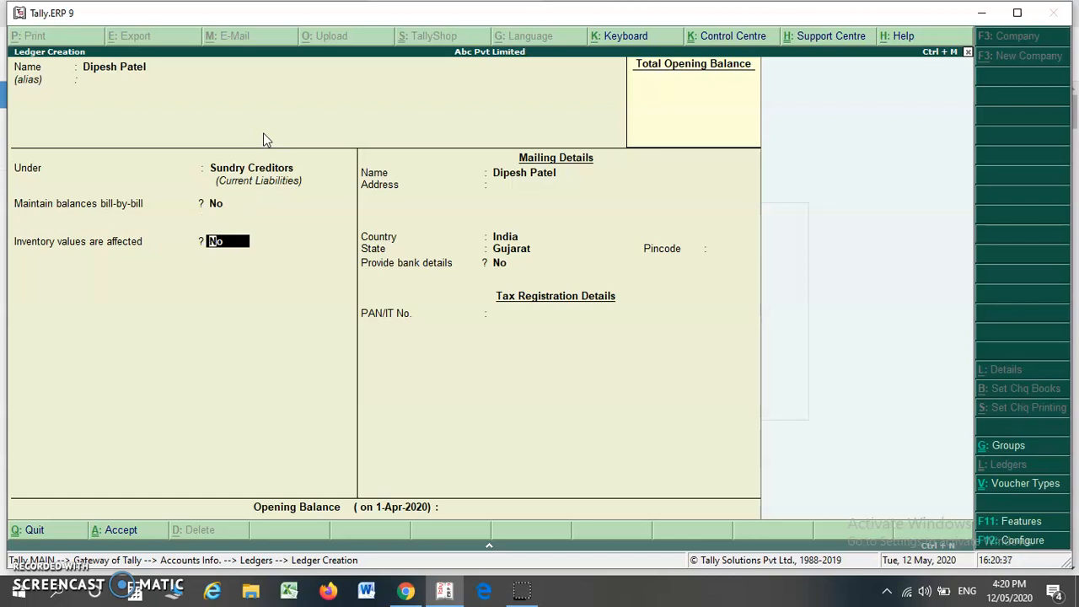
key("Return")
key("Return")
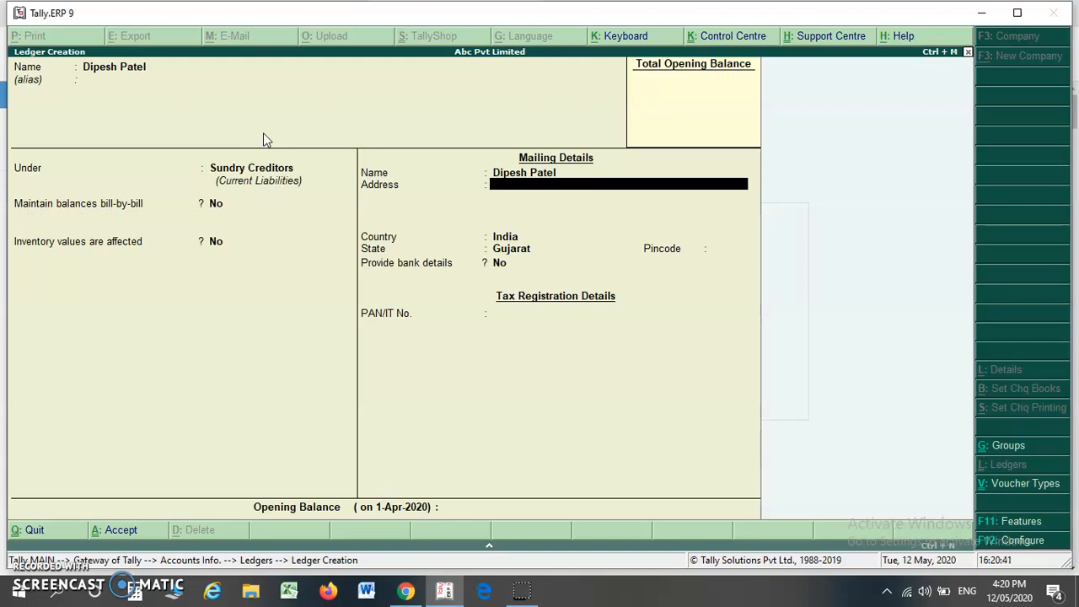
type("Delhi")
key("Return")
key("Return")
key("Return")
type("Del")
key("Return")
key("Return")
key("Return")
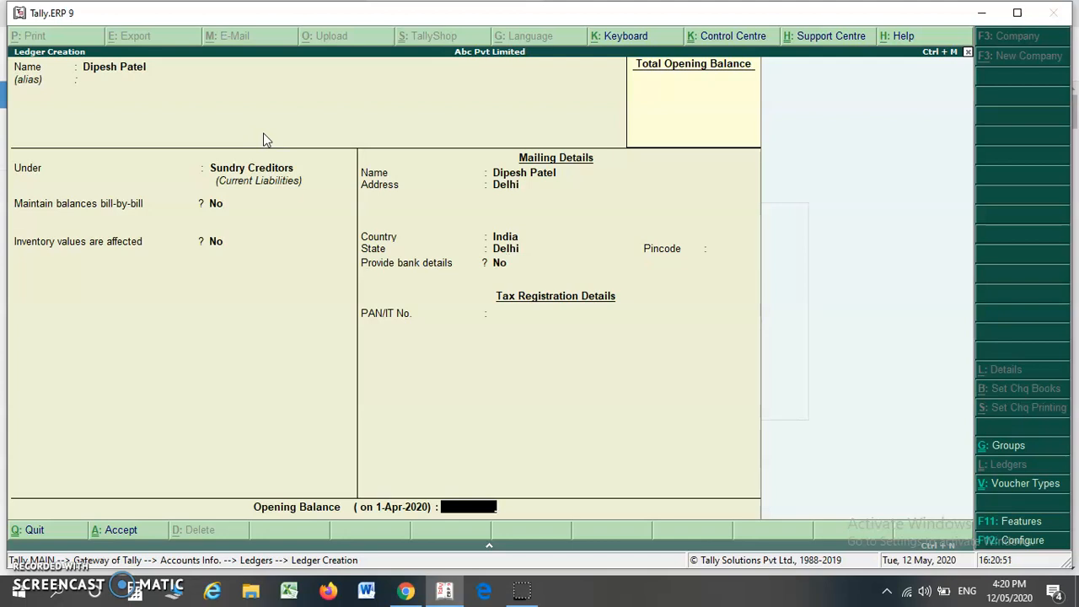
key("Return")
key("Return")
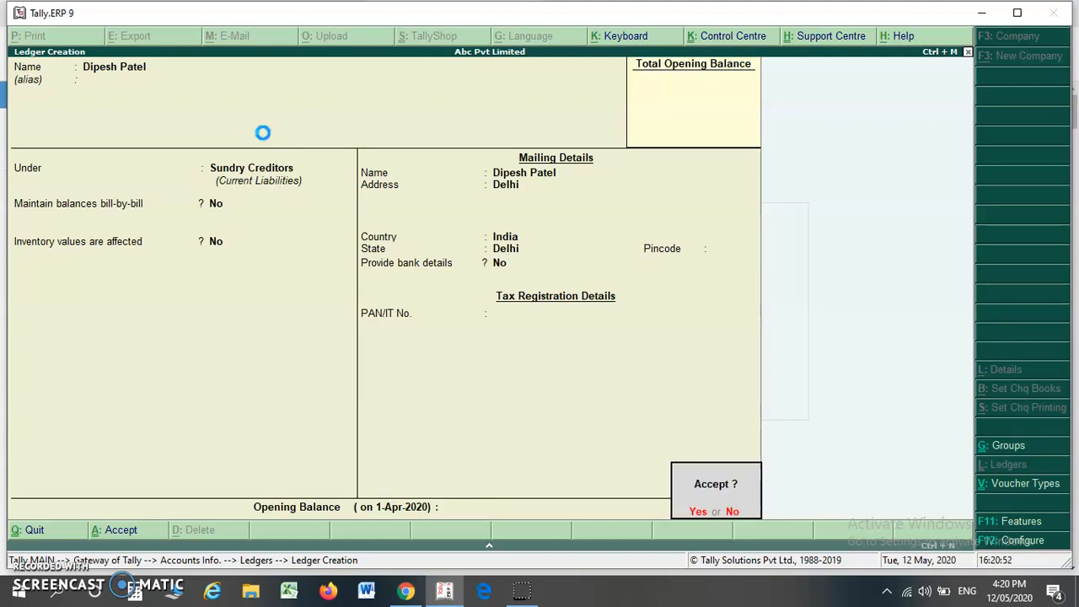
key("Escape")
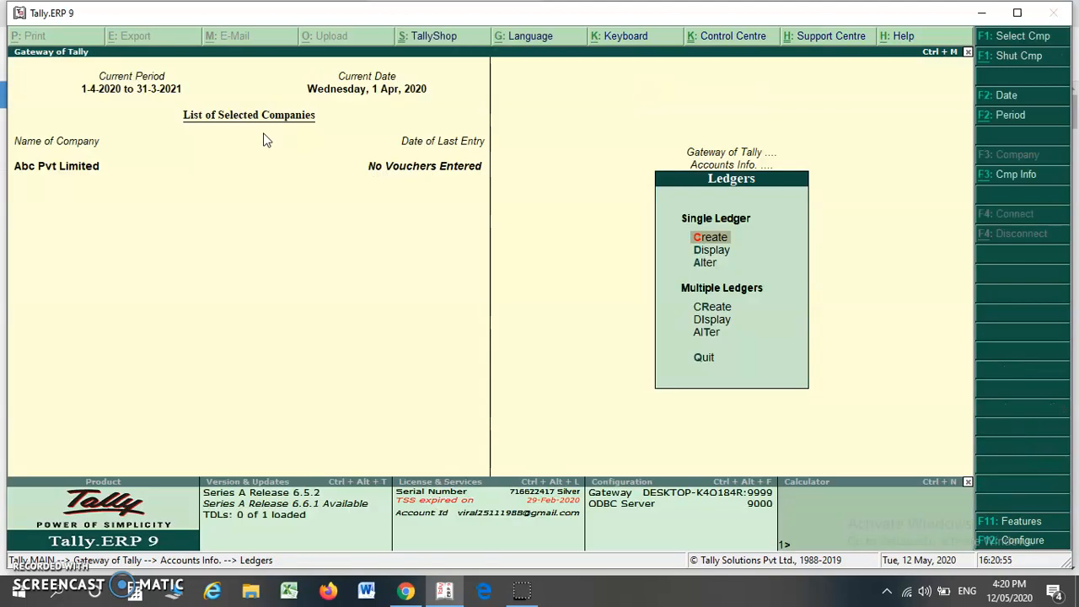
Return to the Gateway and open Multiple Ledgers Create under Accounts Info. > Ledgers.
key("Escape")
key("Escape")
key("Escape")
key("Escape")
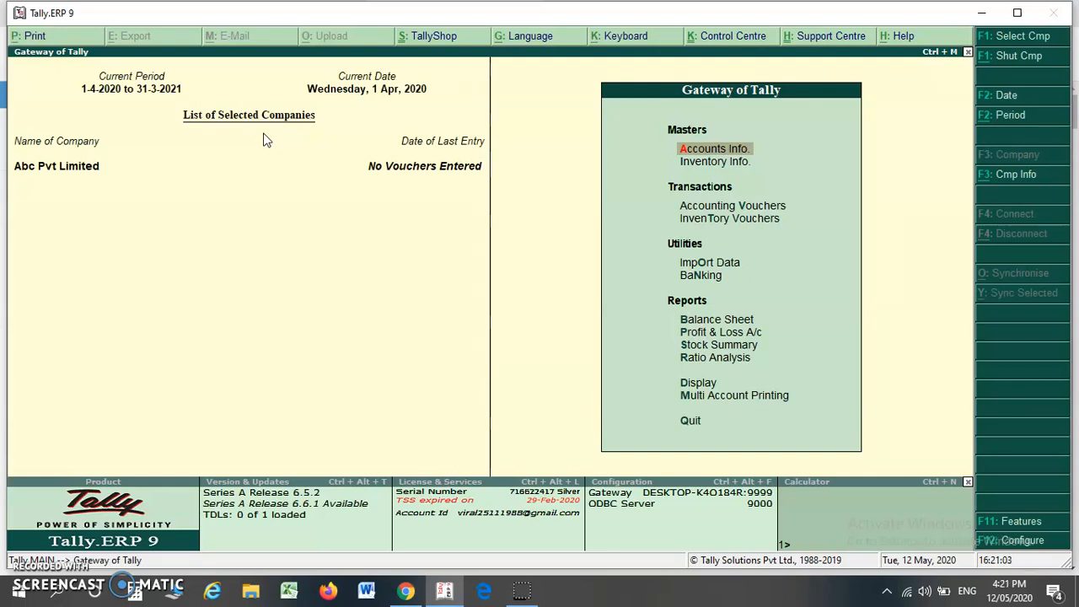
key("Return")
key("Down")
key("Return")
key("Down")
key("Down")
key("Down")
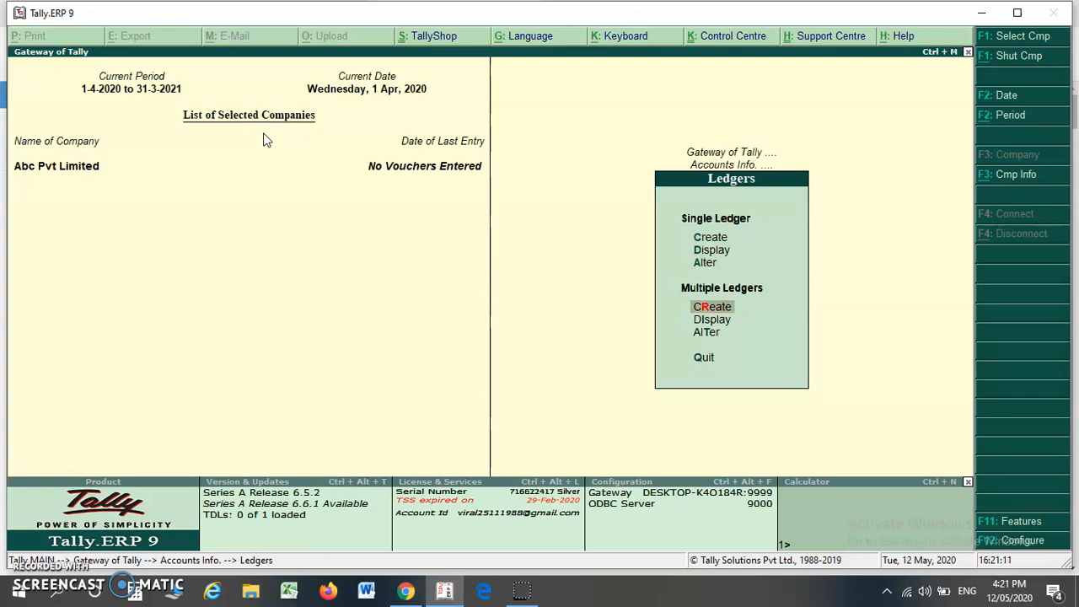
key("Return")
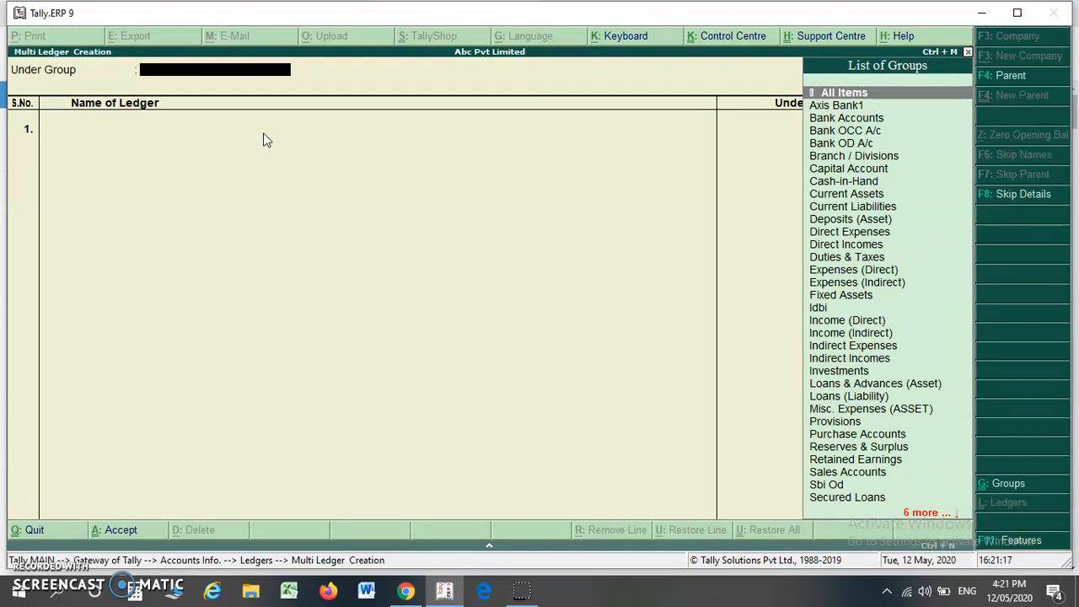
Set the batch group to Bank Accounts and enter Idbi and Axis on the first two rows.
left_click(103, 53)
key("Down")
key("Down")
key("Return")
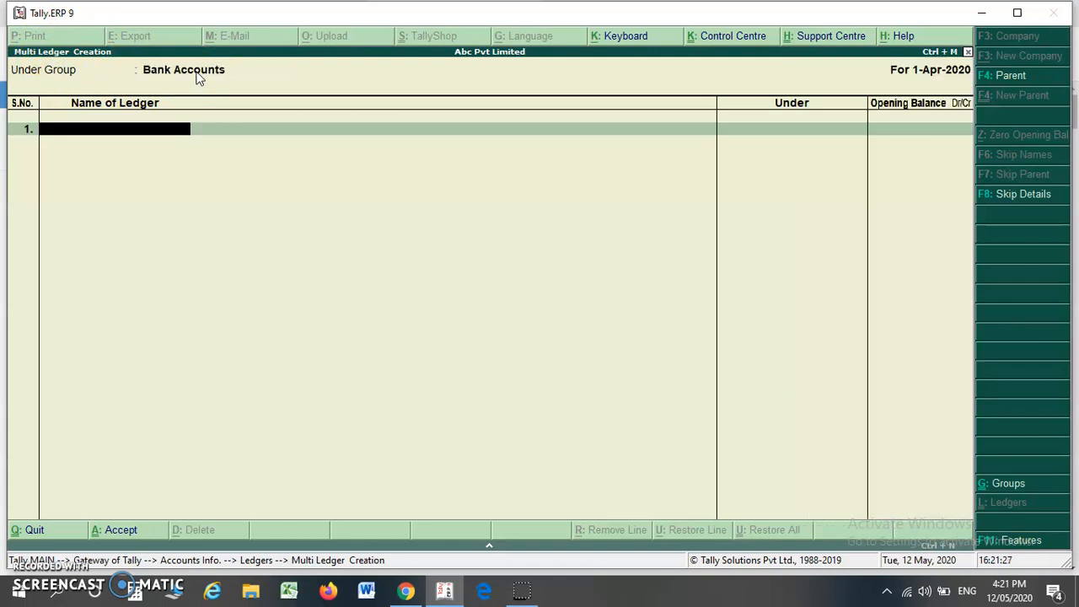
type("Idbi")
key("Return")
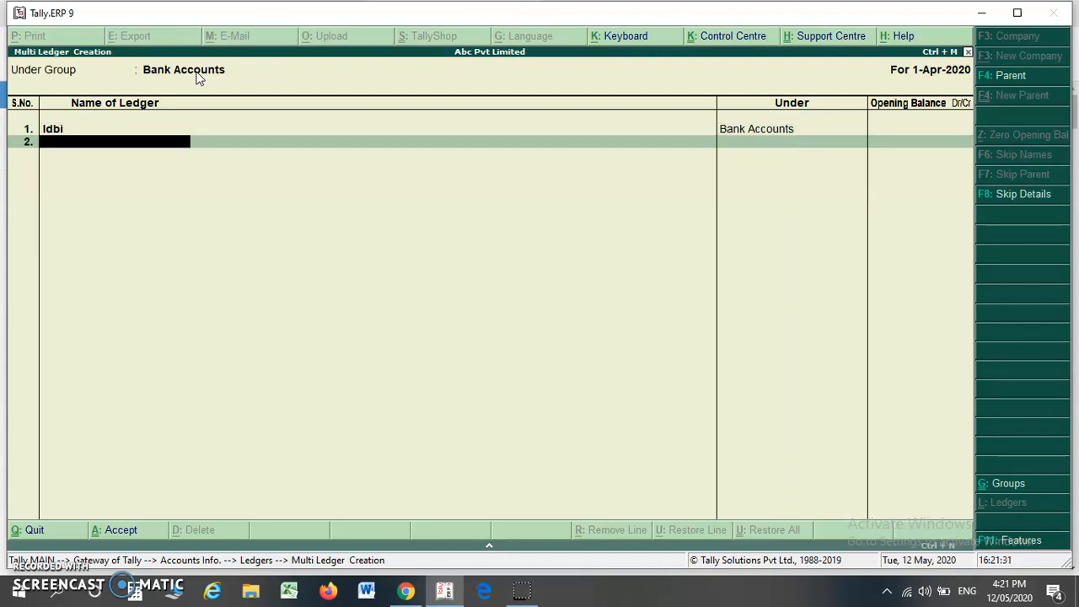
type("Axis")
key("Return")
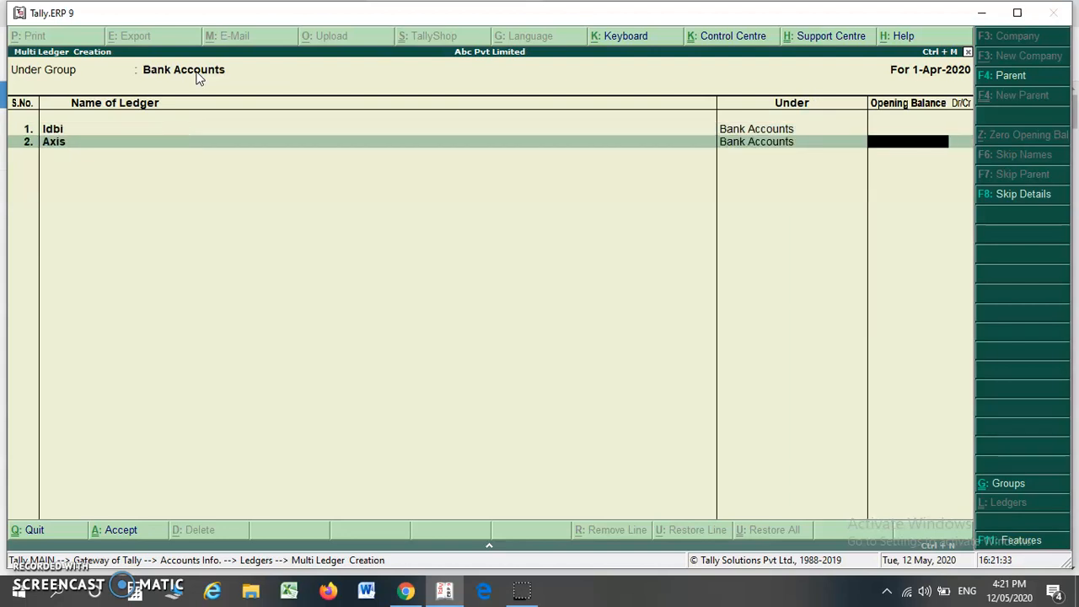
key("Return")
Erase the stray third row, reconfirm Bank Accounts and save the batch.
type("Sb")
key("BackSpace")
key("BackSpace")
left_click(196, 74)
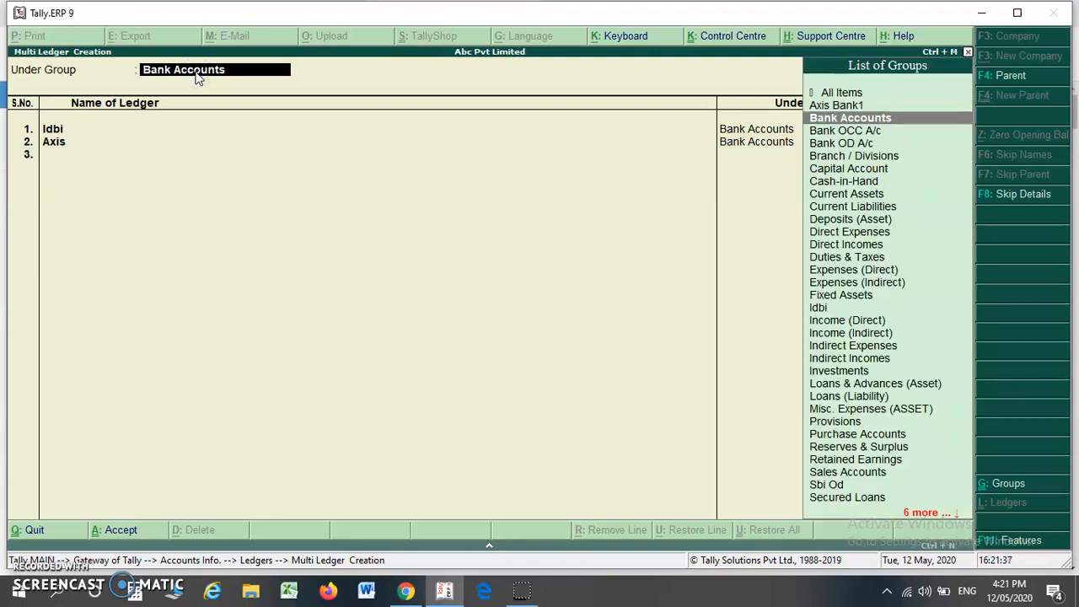
key("Return")
key("Return")
key("Return")
key("Return")
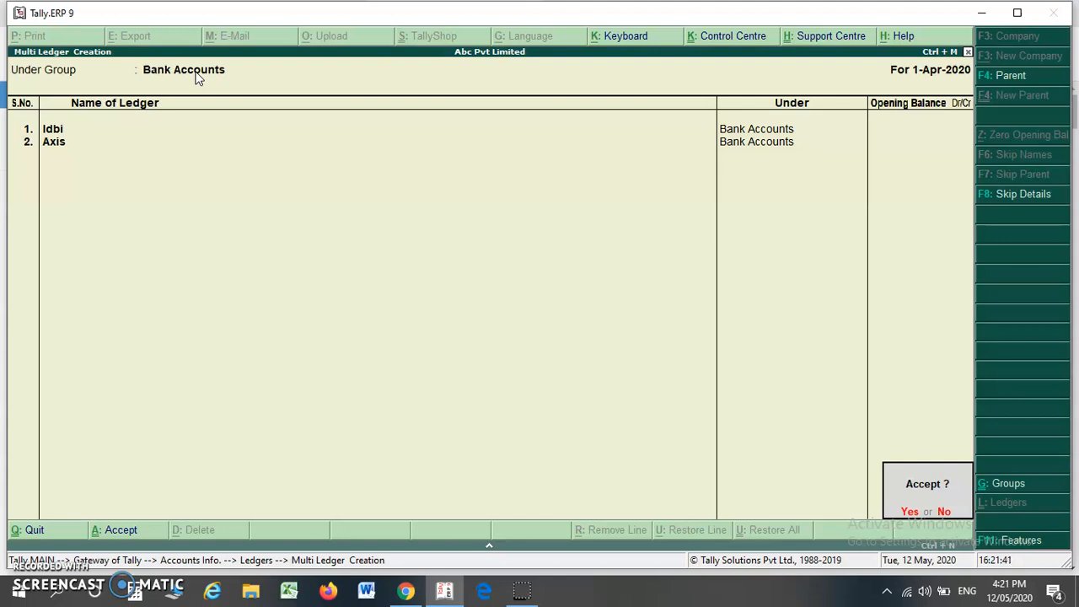
key("Return")
key("Return")
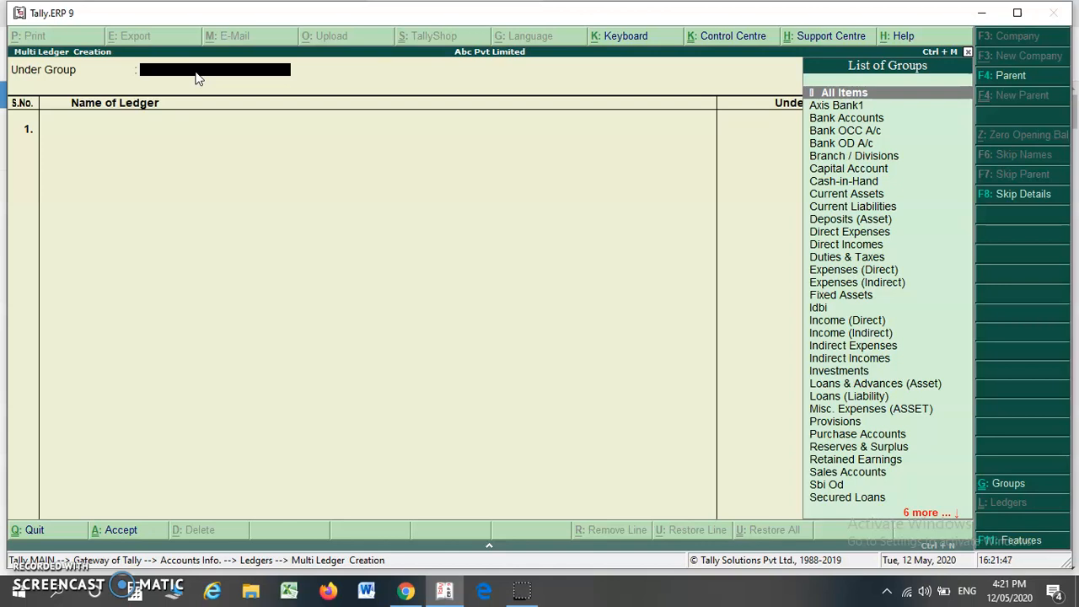
Choose All Items for the batch and add Prepaid Expenses under Current Assets.
key("Return")
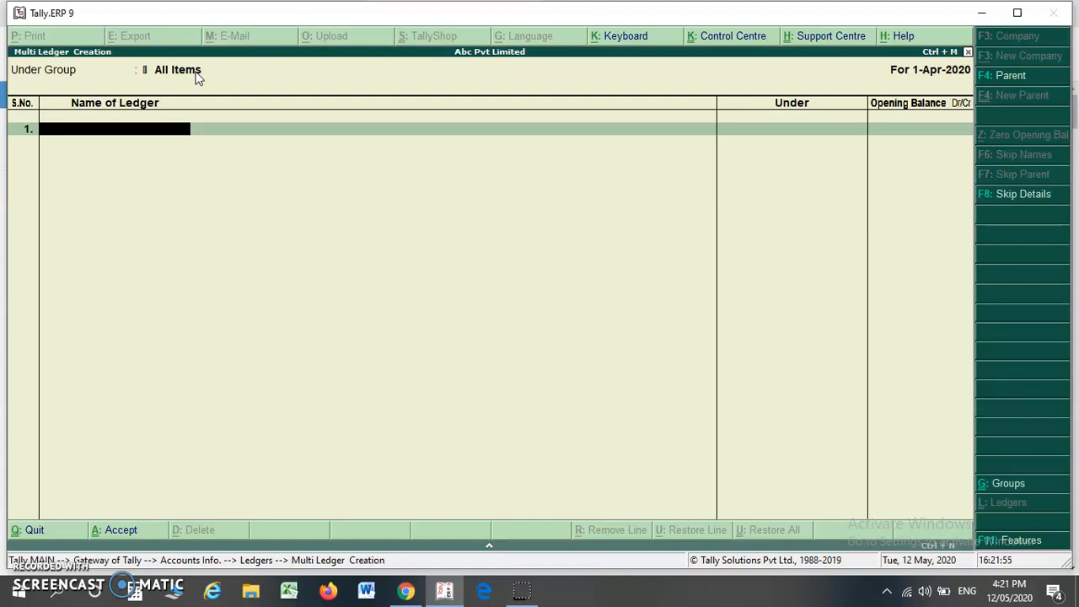
type("Prepaid Expenses")
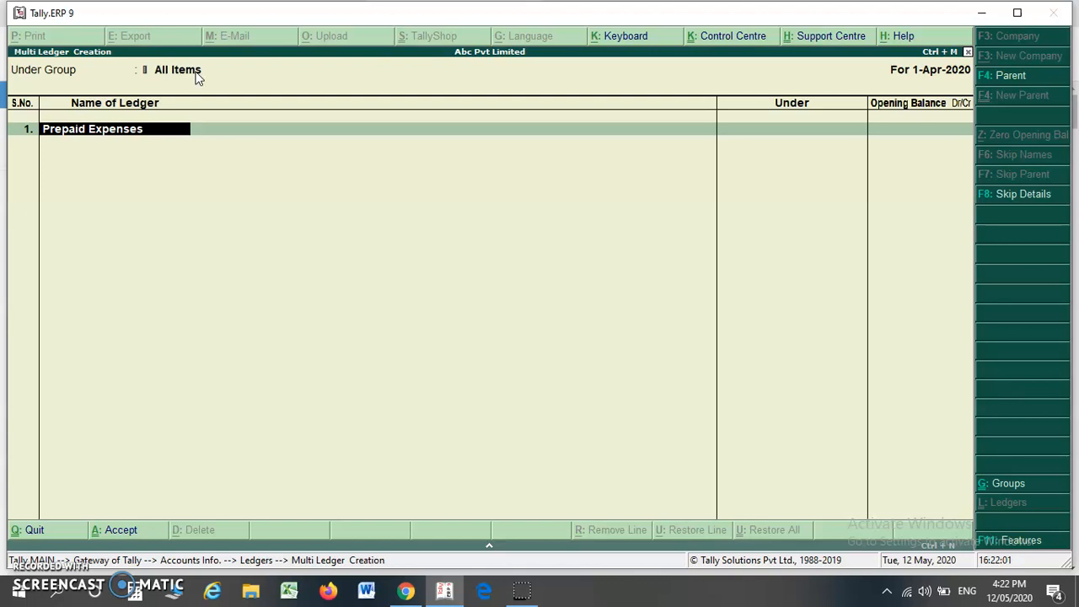
key("Return")
type("Cur")
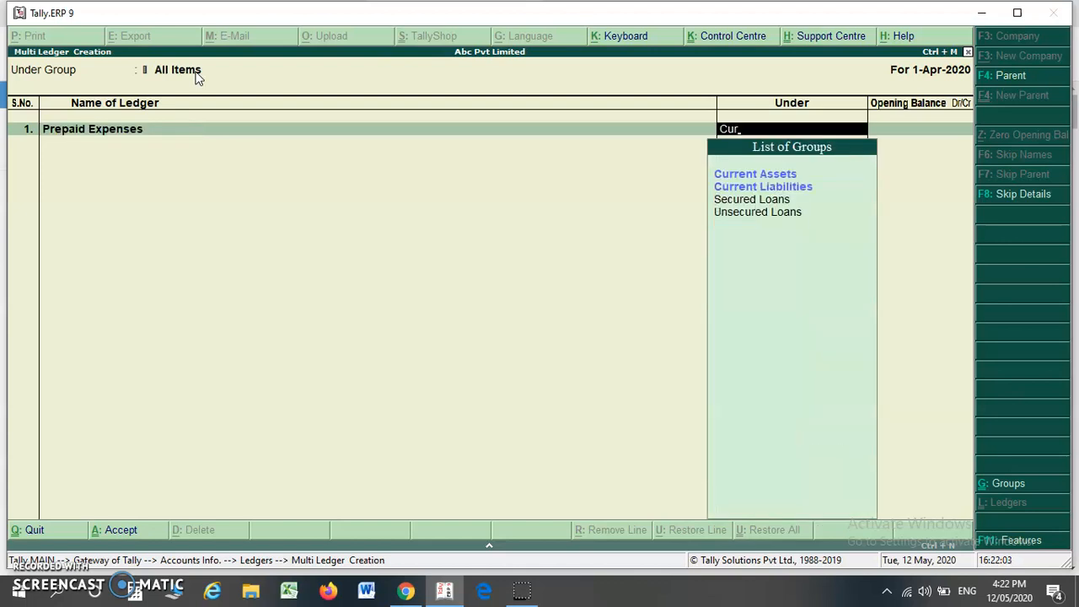
type("r")
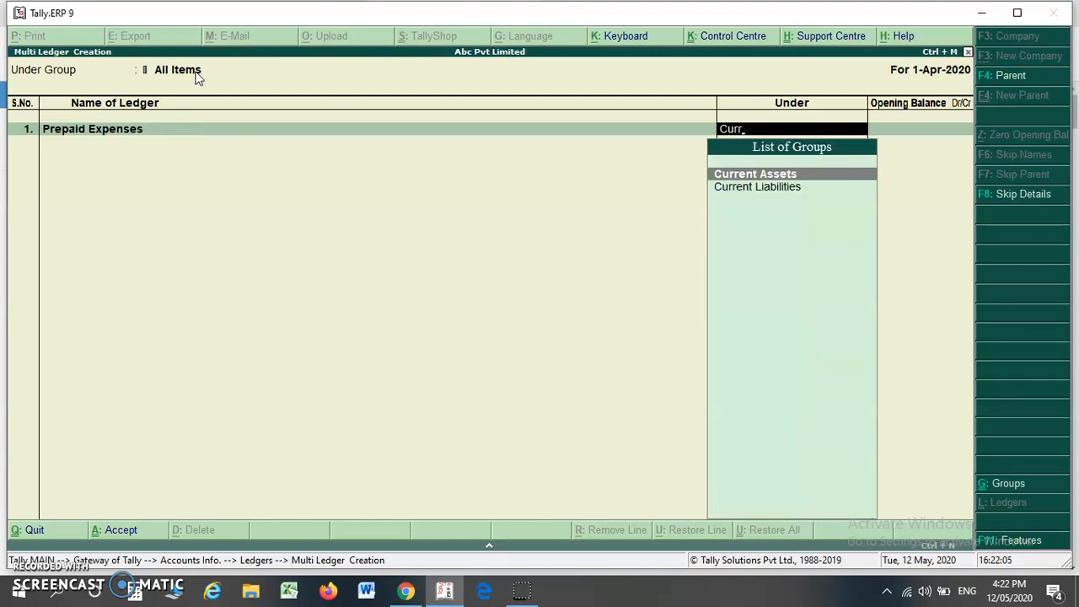
key("Return")
key("Return")
Add Tds Payable under Current Liabilities.
type("Tds Payable")
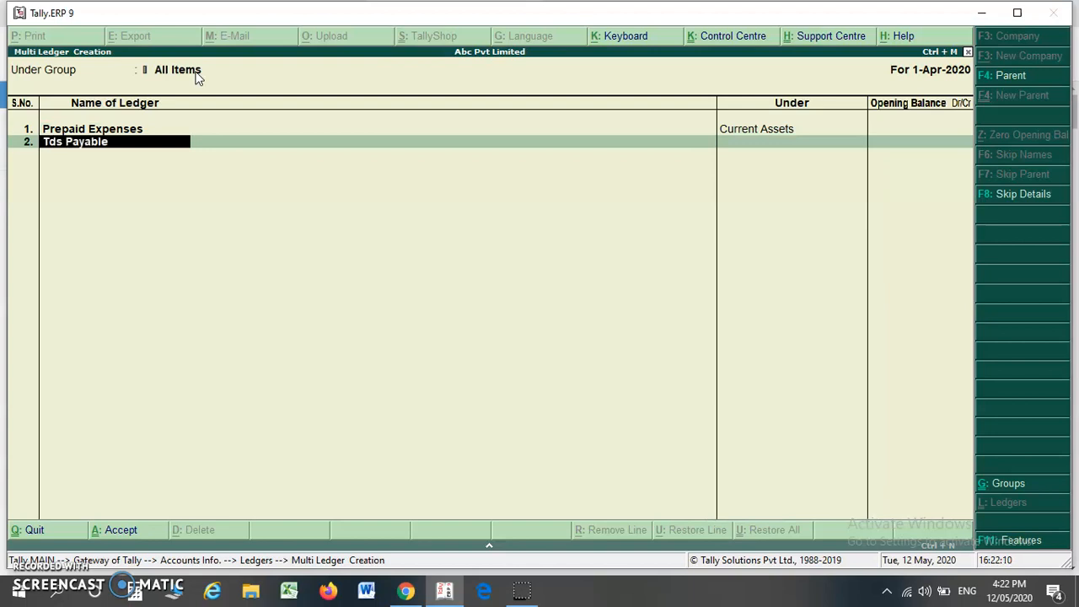
key("Return")
type("Curre")
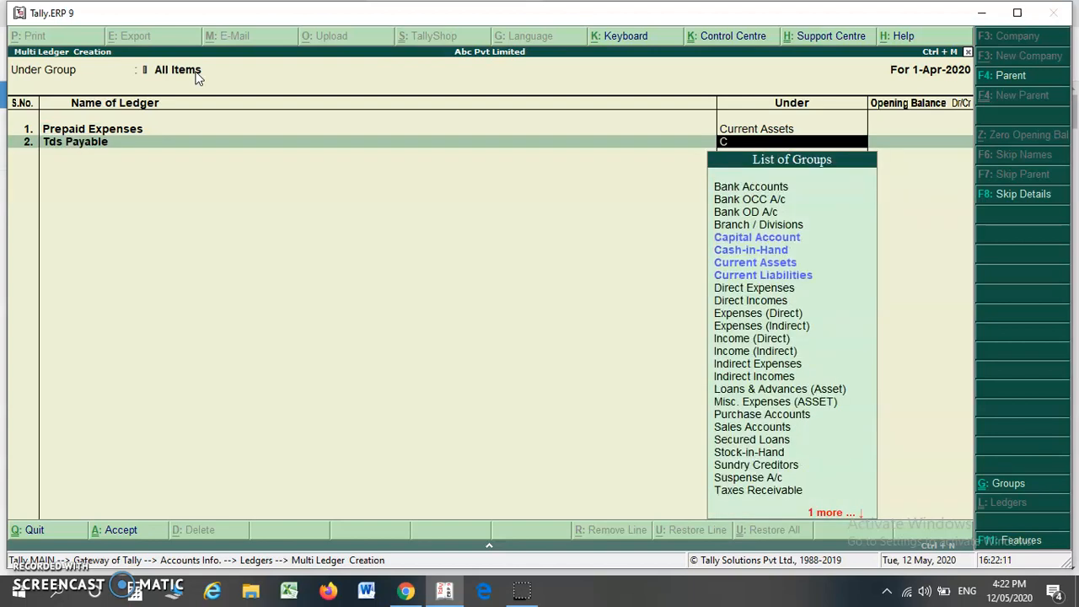
key("Down")
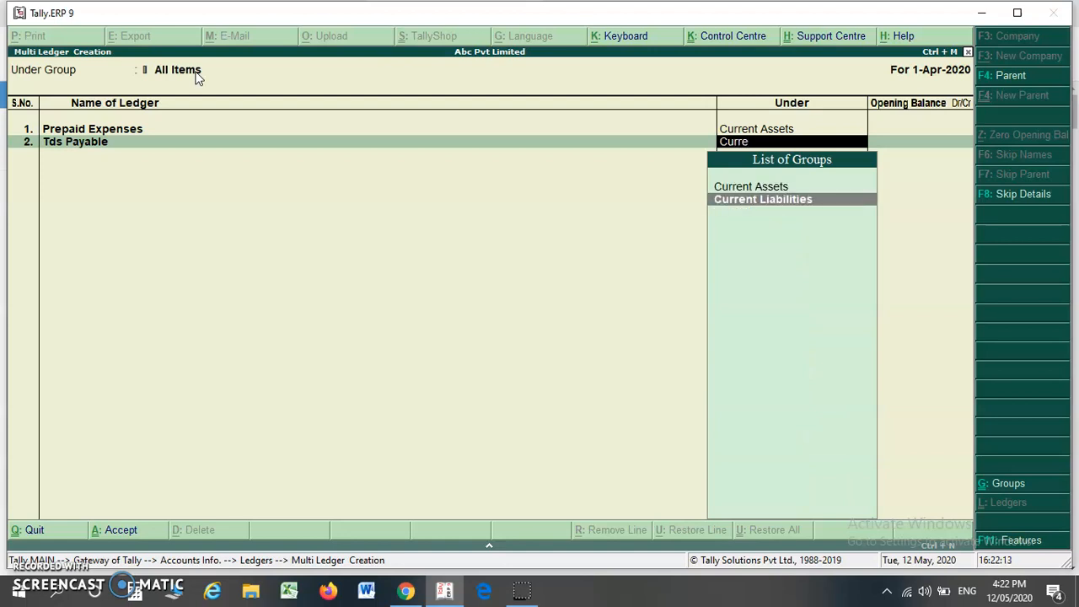
key("Return")
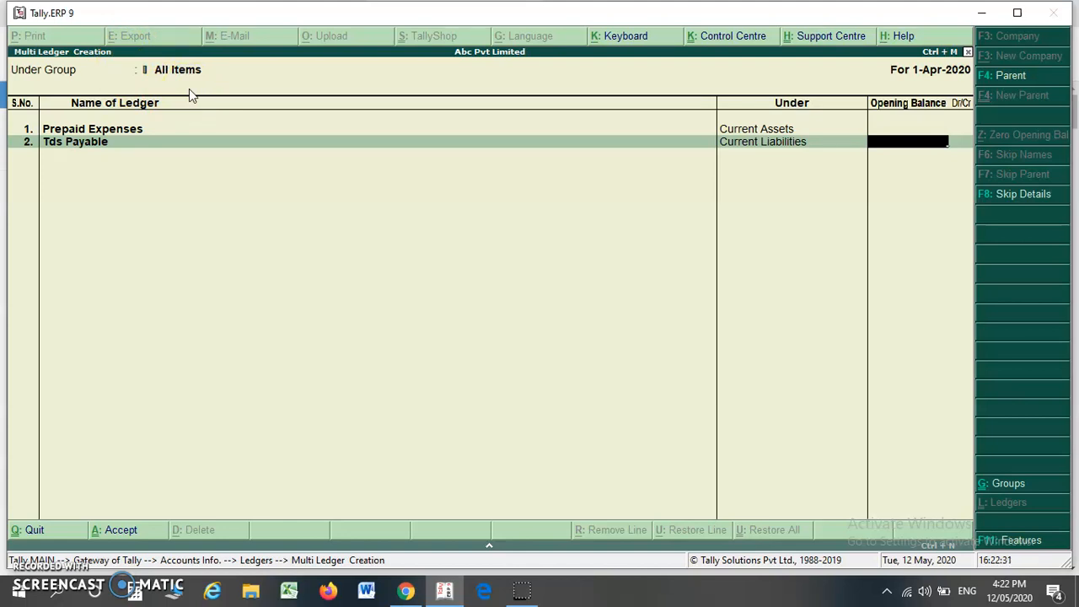
key("Up")
key("Down")
key("Up")
key("Down")
key("Up")
key("Down")
Type Rent Income on a third row, correcting the typos in the name.
key("Return")
type("Rent o")
key("BackSpace")
type("Icnome")
key("BackSpace")
key("BackSpace")
key("BackSpace")
key("BackSpace")
key("BackSpace")
type("come")
key("Return")
key("BackSpace")
File Rent Income under Indirect Incomes.
type("Rent Income")
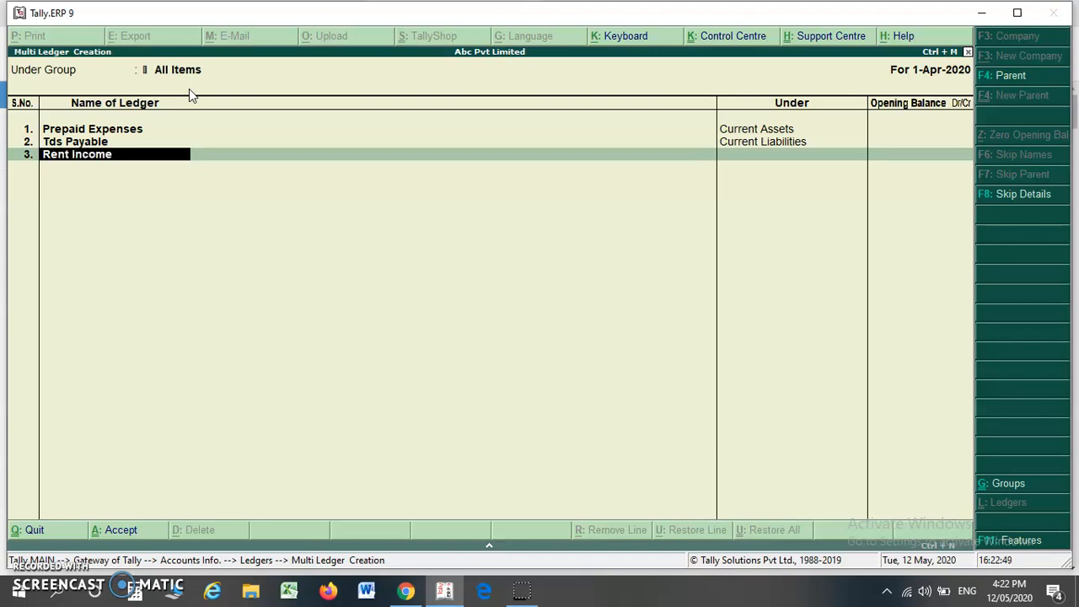
key("Return")
type("Indi")
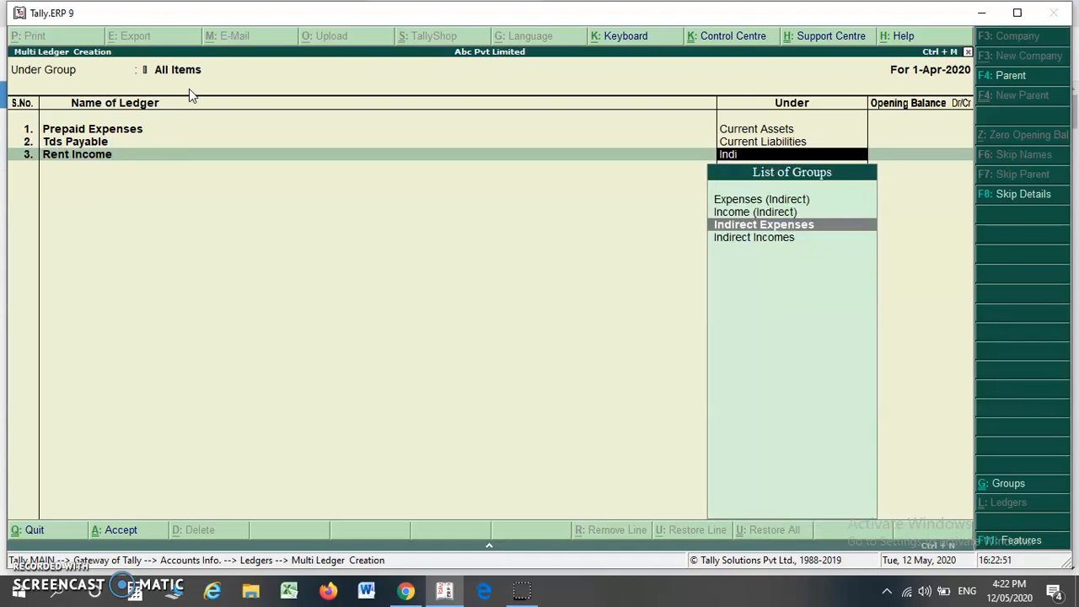
key("Down")
key("Return")
Add Sales under Sales Accounts and Purchase under Purchase Accounts.
key("Return")
type("Sales")
key("Return")
type("Sal")
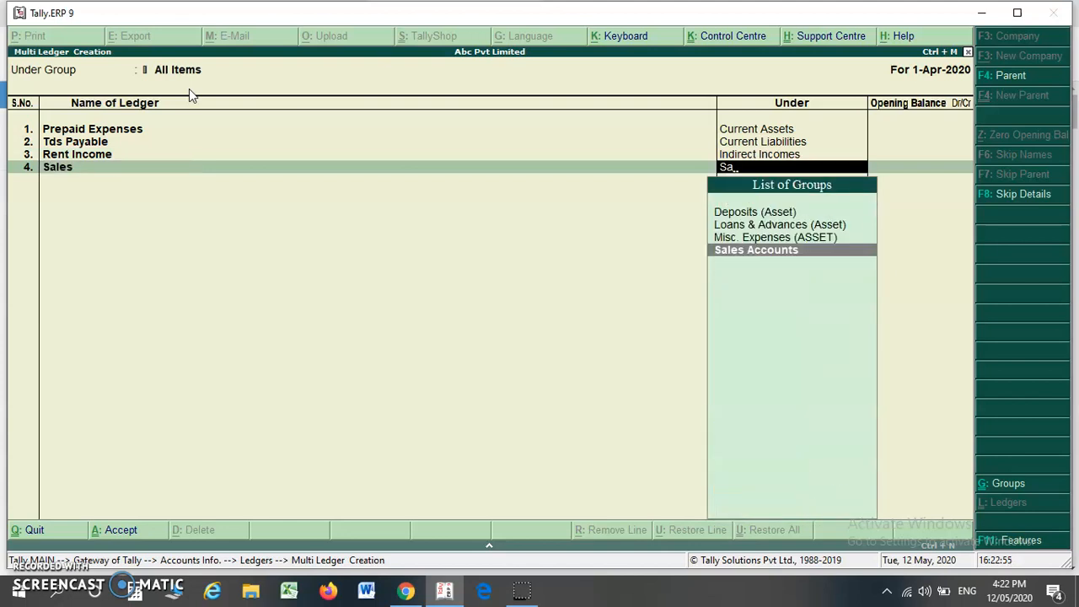
key("Return")
key("Return")
type("Purchase")
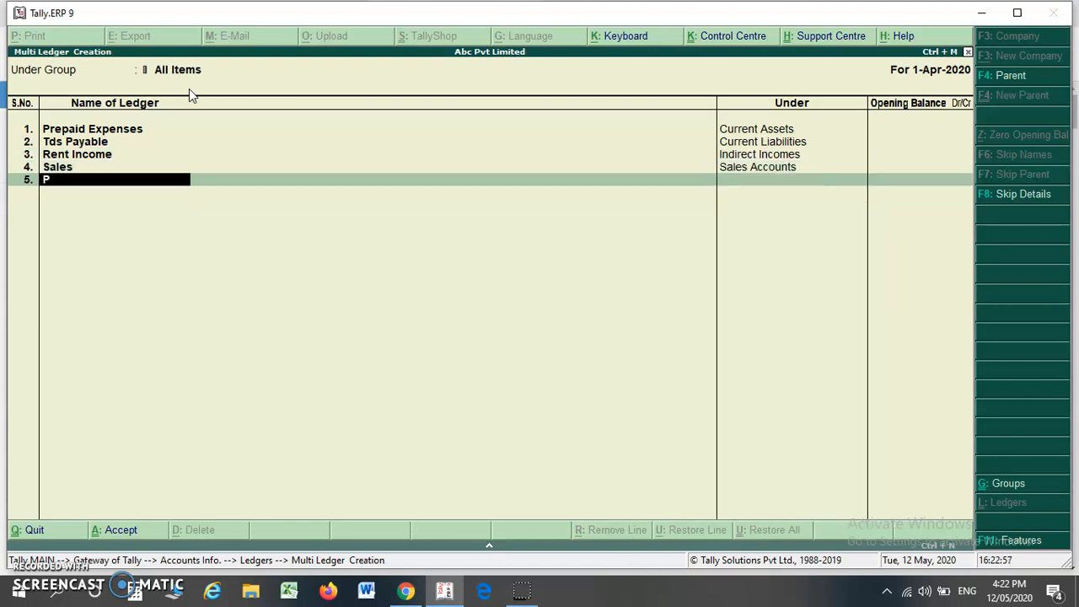
key("Return")
type("Purch")
key("Return")
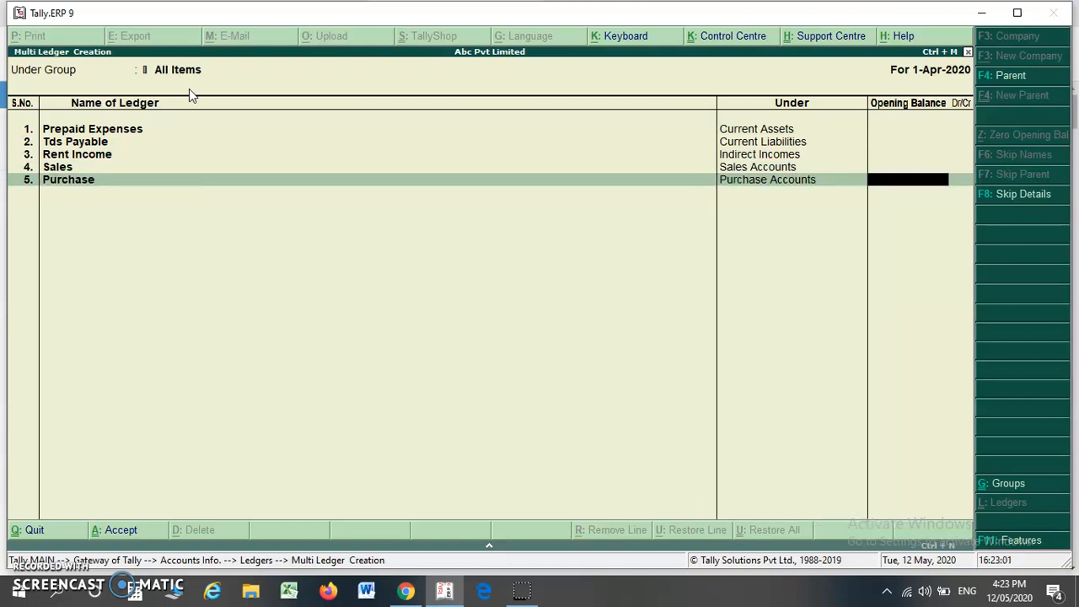
Add Office Expenses under Indirect Expenses and request saving the batch.
key("Return")
type("Office Expenses")
key("Return")
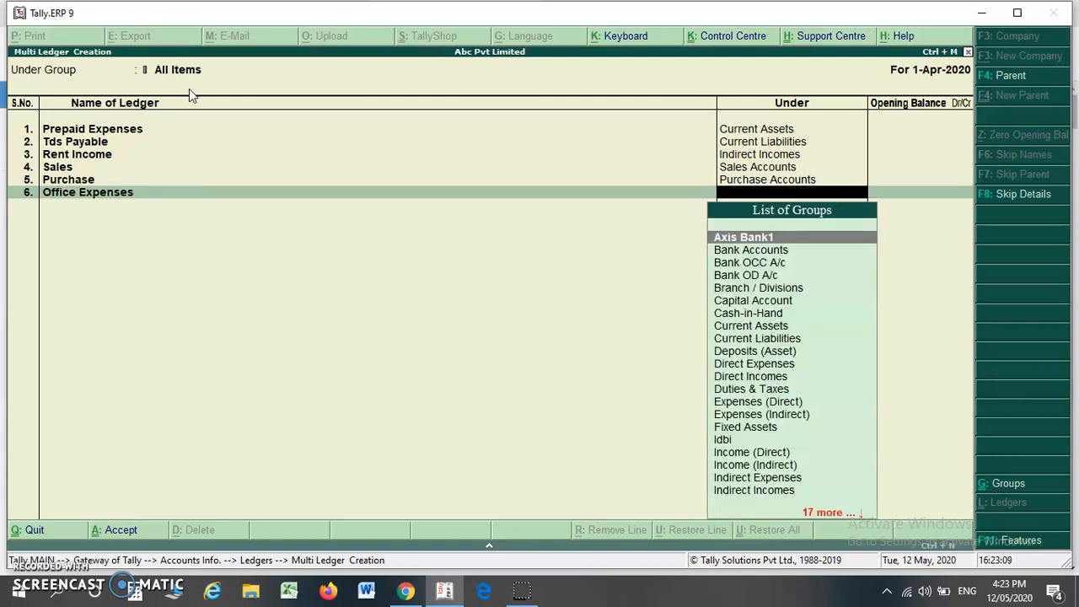
type("Ind")
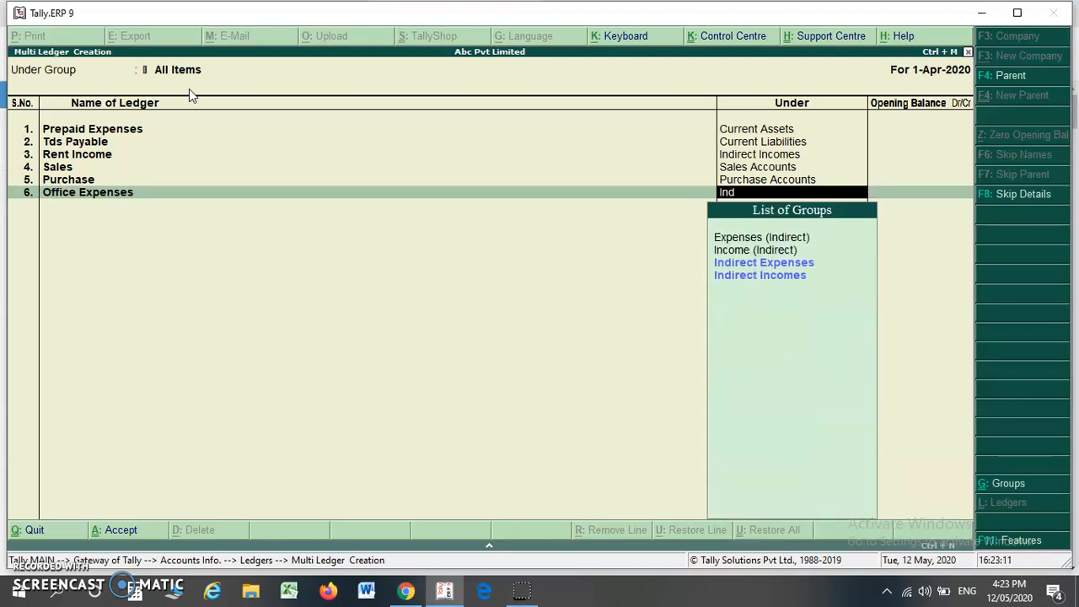
key("Up")
key("Return")
key("Return")
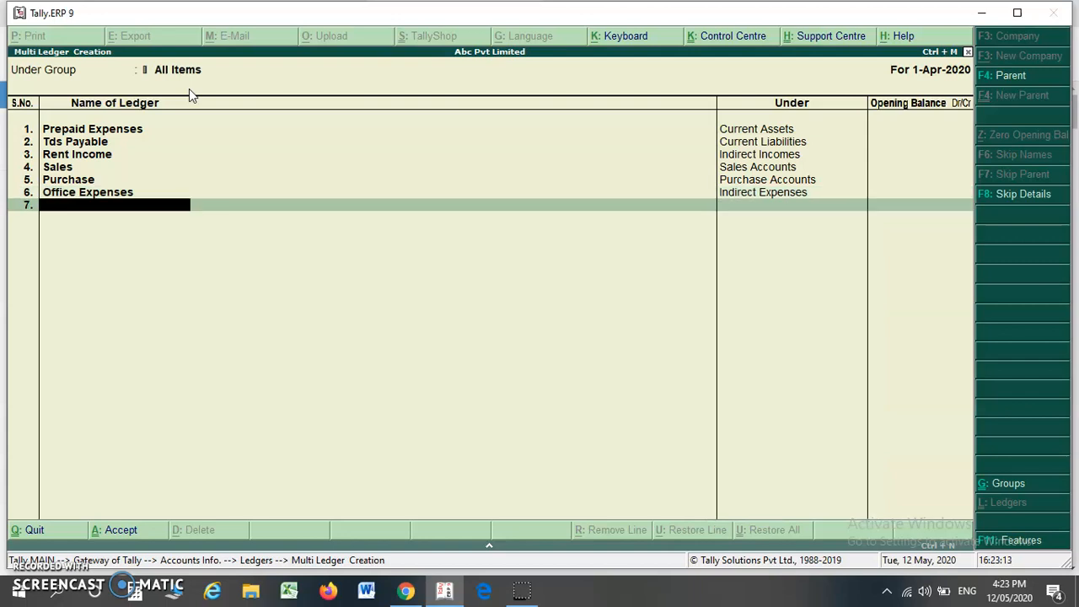
key("Return")
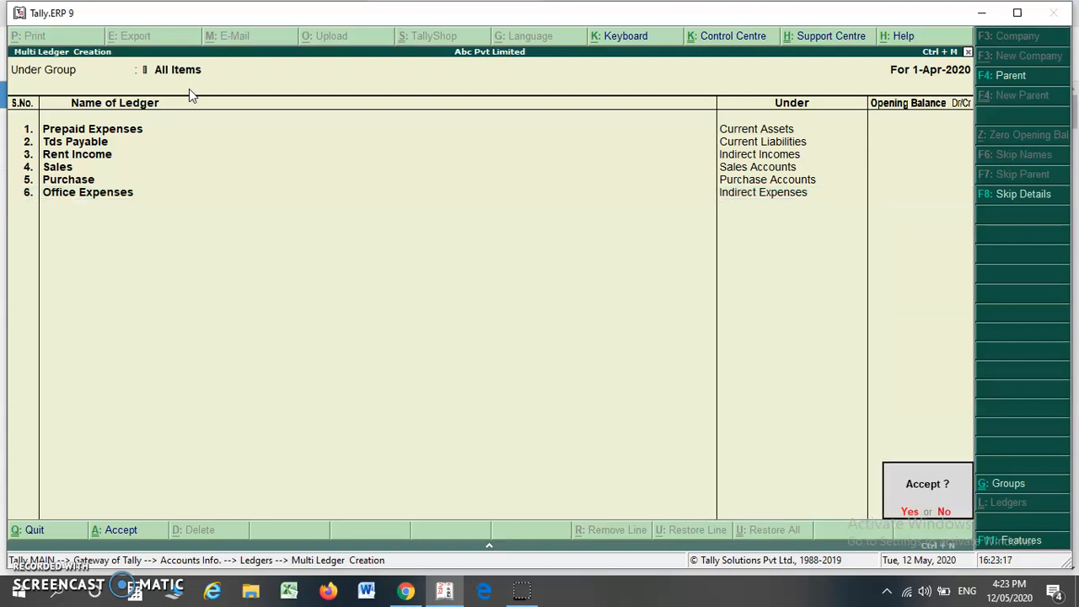
Go back to the Gateway and open Single Ledger Display under Accounts Info. > Ledgers.
left_click(189, 89)
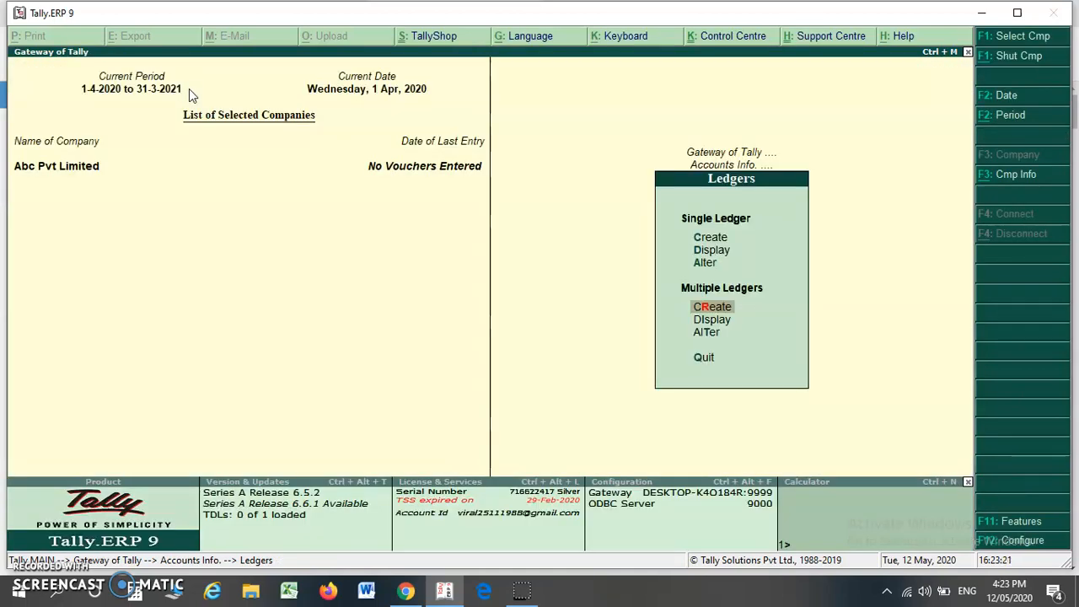
key("Escape")
key("Escape")
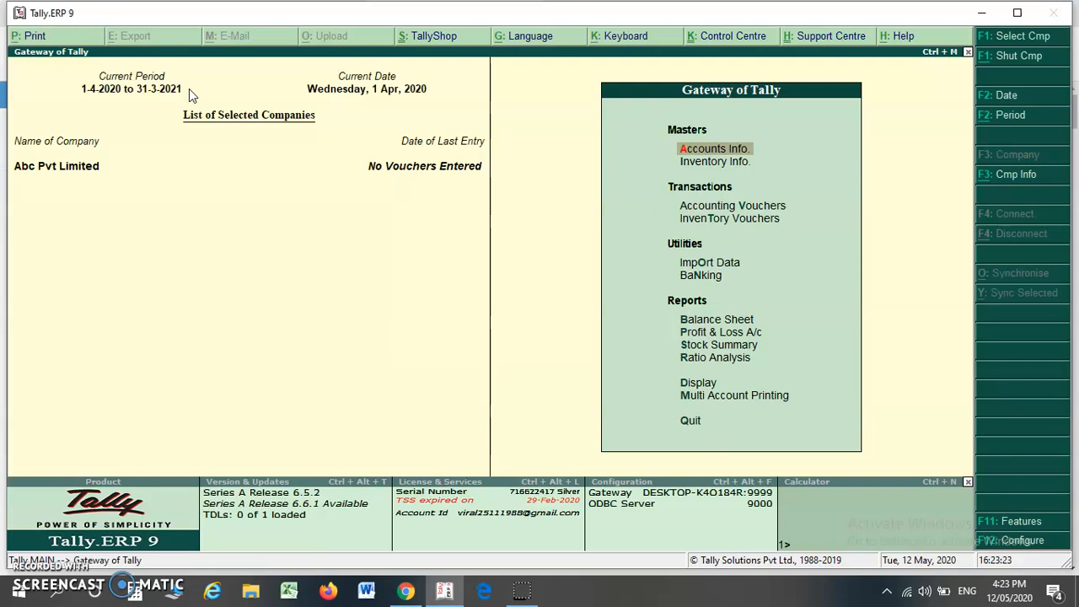
key("Return")
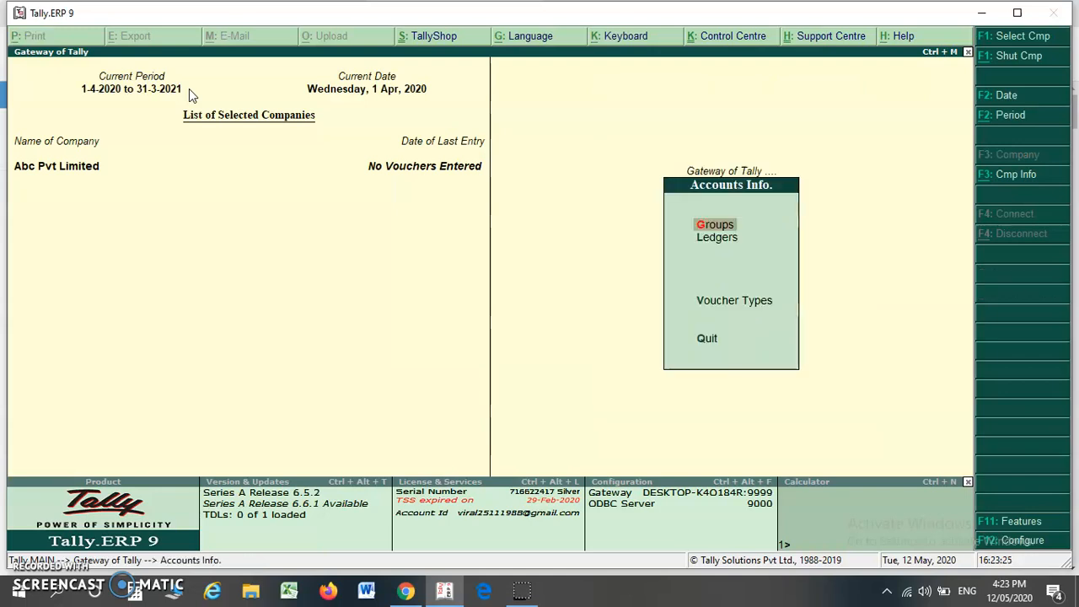
key("Escape")
key("Return")
key("Down")
key("Return")
key("Down")
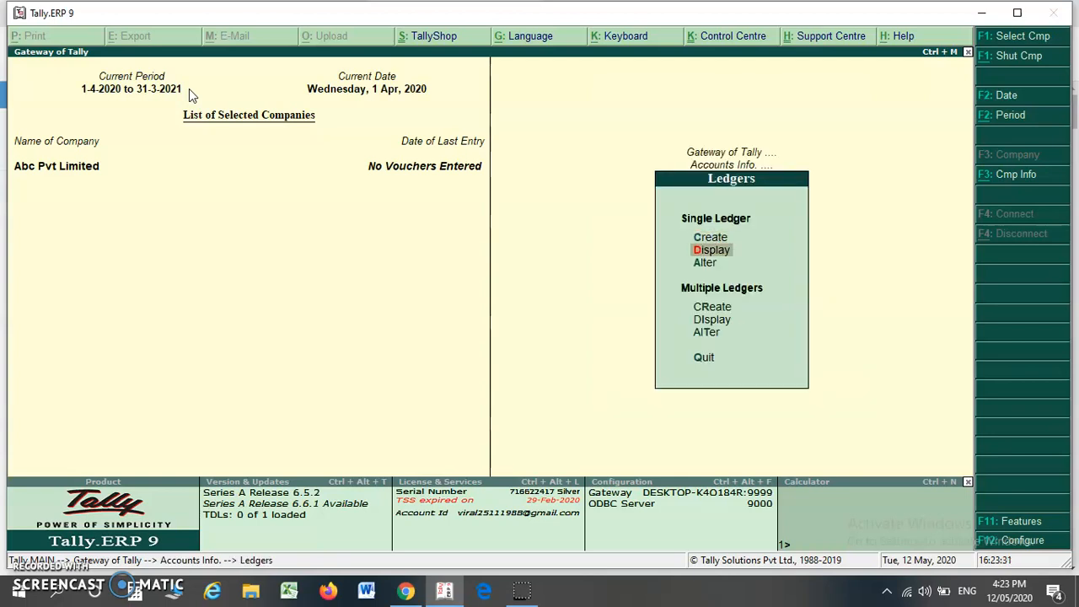
key("Return")
Display the Axis ledger (Bank Accounts, state Gujarat), then return to the Ledgers menu.
key("Down")
key("Down")
key("Down")
key("Down")
key("Down")
key("Down")
key("Down")
key("Down")
key("Down")
key("Down")
key("Down")
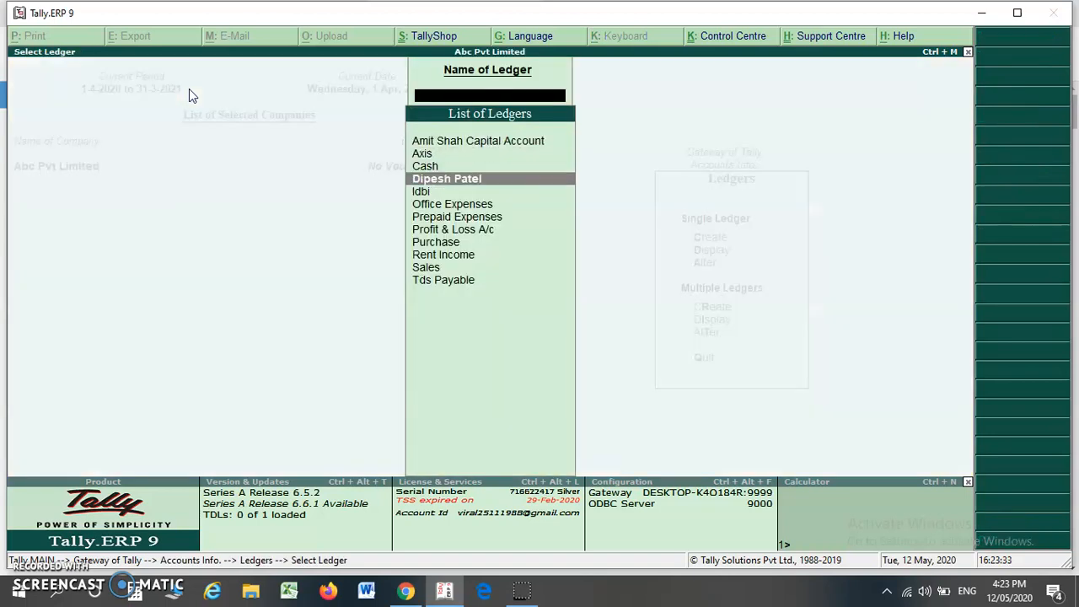
key("Up")
key("Up")
key("Up")
key("Up")
key("Up")
key("Up")
key("Up")
key("Up")
key("Up")
key("Up")
key("Up")
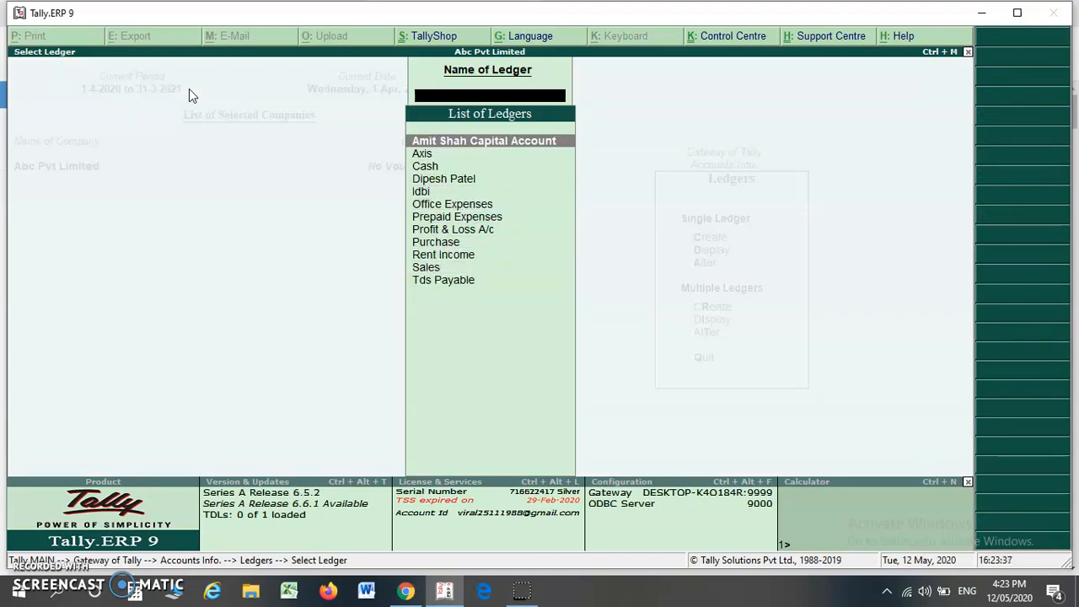
key("Down")
key("Down")
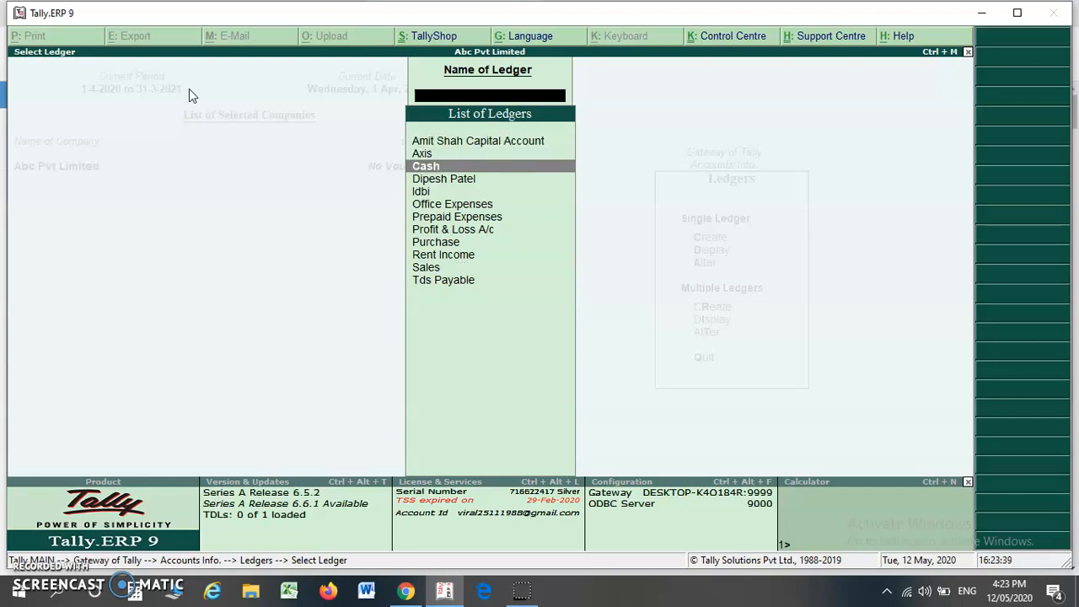
key("Up")
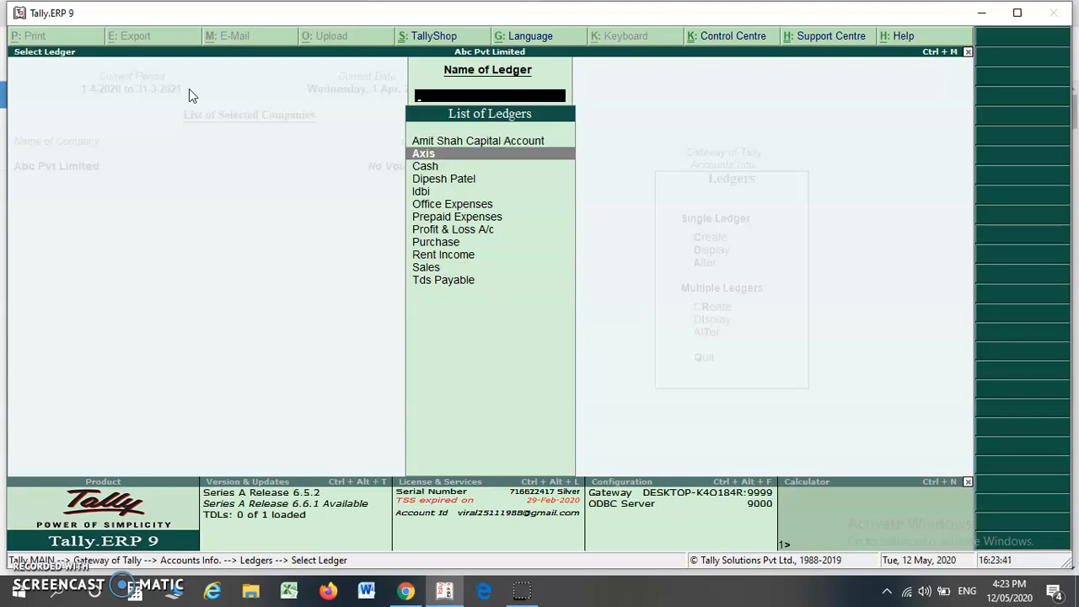
key("Return")
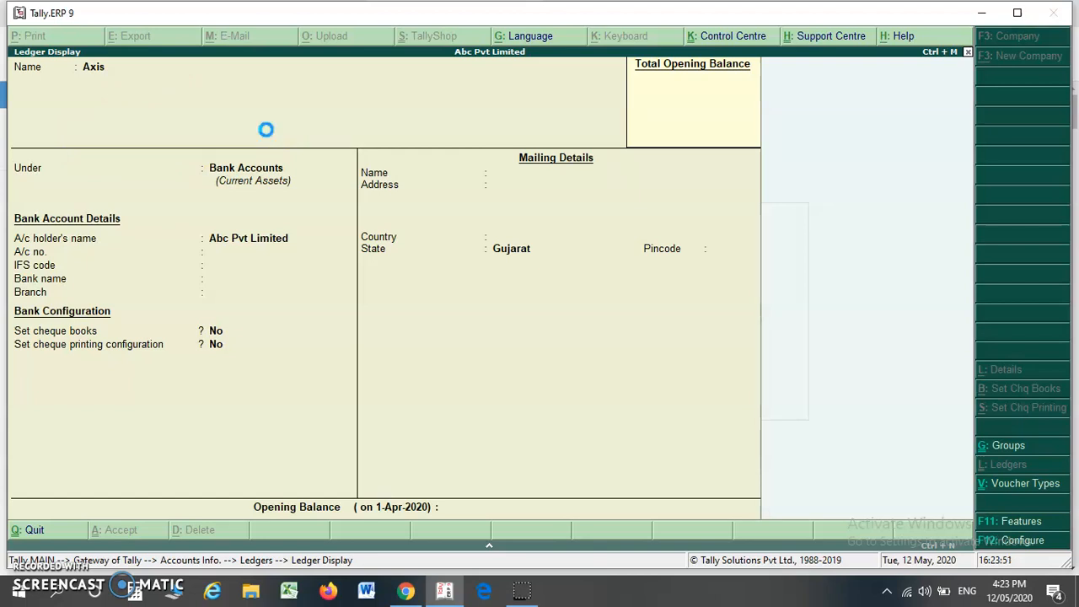
key("Escape")
key("Escape")
key("Down")
key("Down")
key("Down")
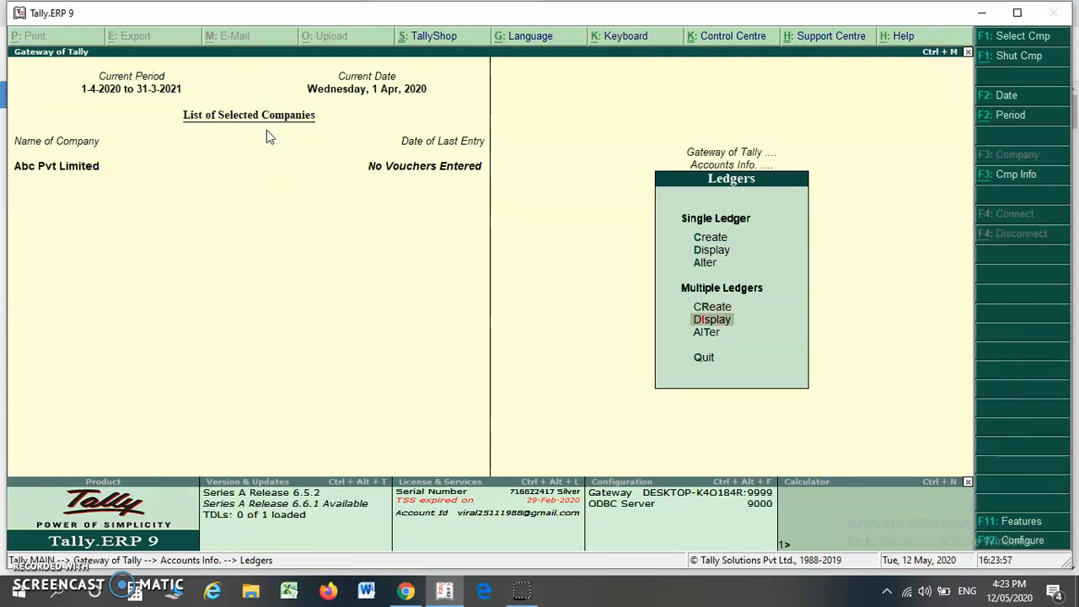
View the Bank Accounts group's Axis and Idbi ledgers in Multiple Ledgers Display.
key("Return")
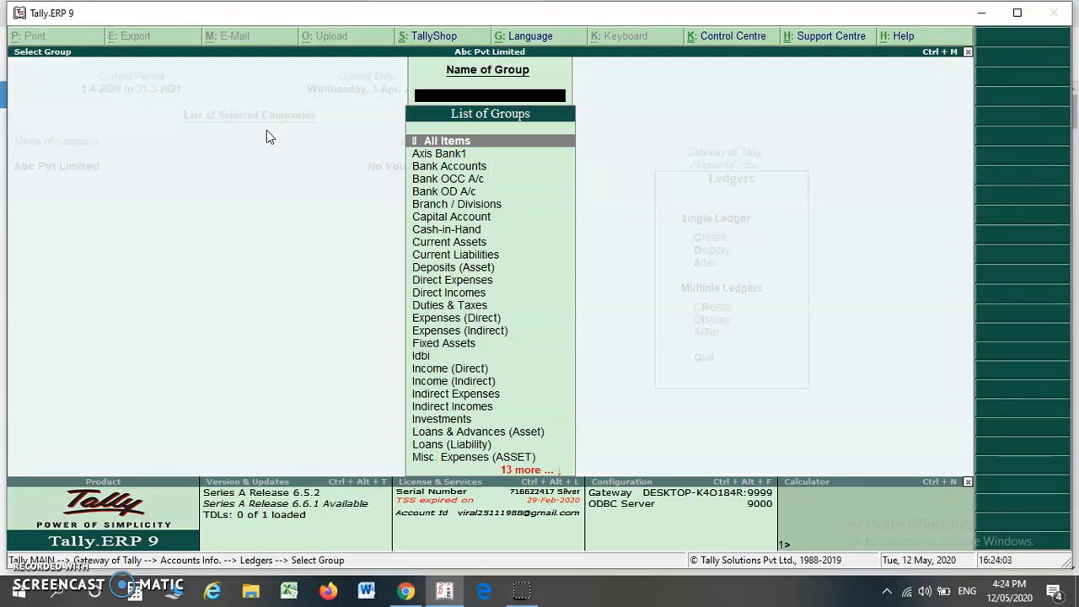
key("Down")
key("Down")
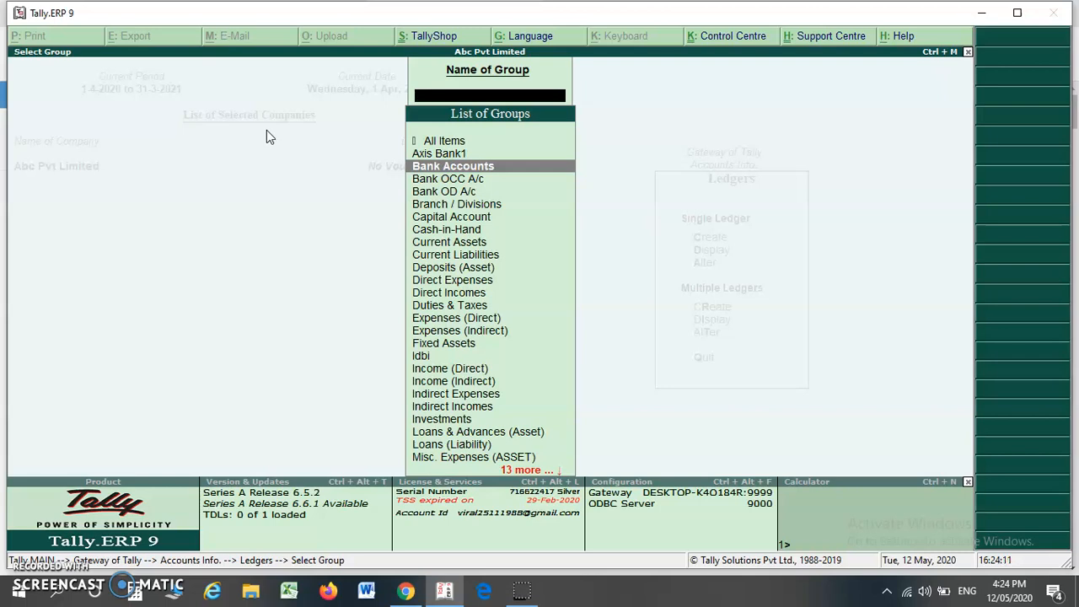
key("Return")
key("Down")
key("Up")
key("Down")
key("Up")
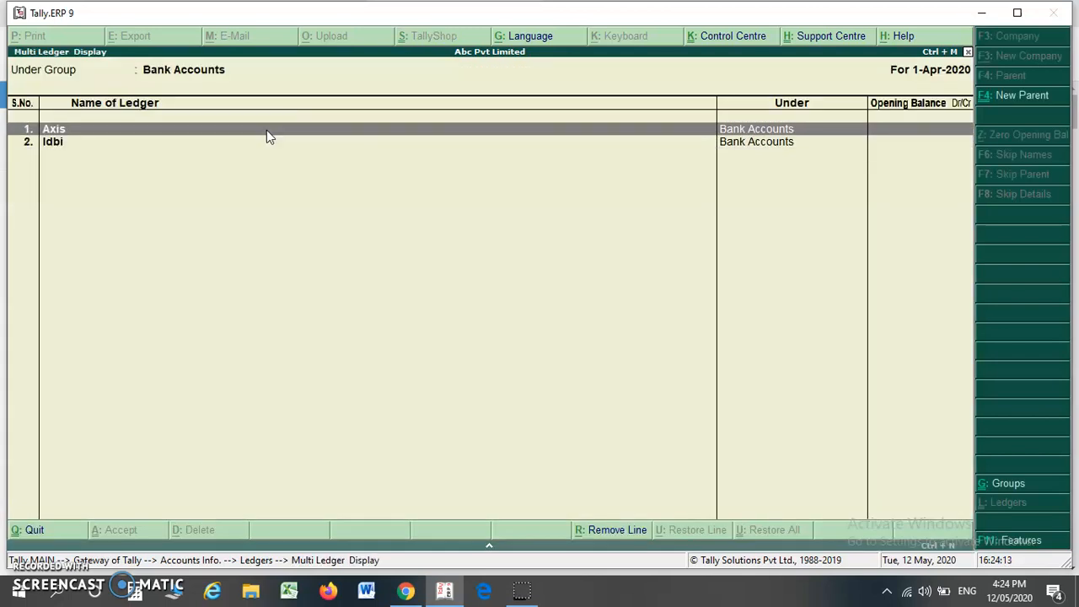
key("Down")
key("Up")
key("Down")
key("Escape")
Browse all ledgers under All Items down to Sales, then return to Accounts Info.
key("Up")
key("Up")
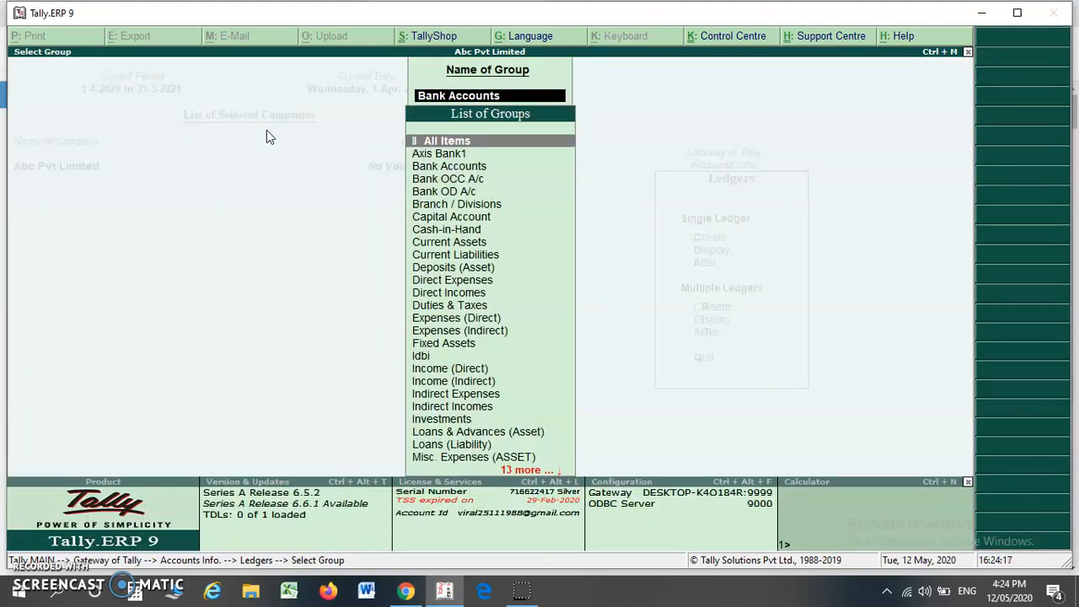
key("Return")
key("Down")
key("Down")
key("Down")
key("Down")
key("Down")
key("Down")
key("Down")
key("Down")
key("Down")
key("Down")
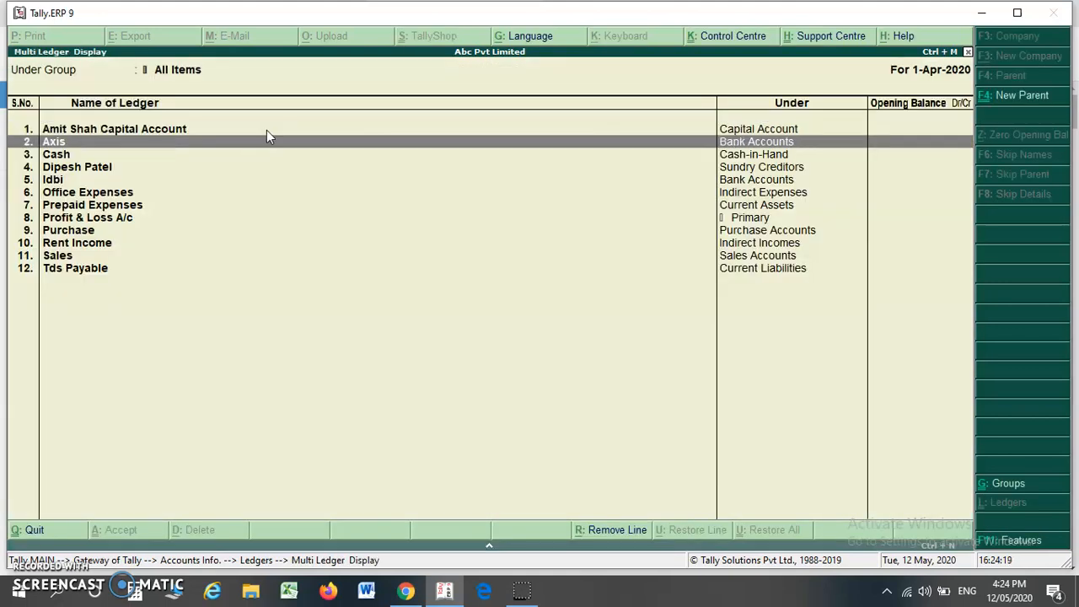
key("Down")
key("Up")
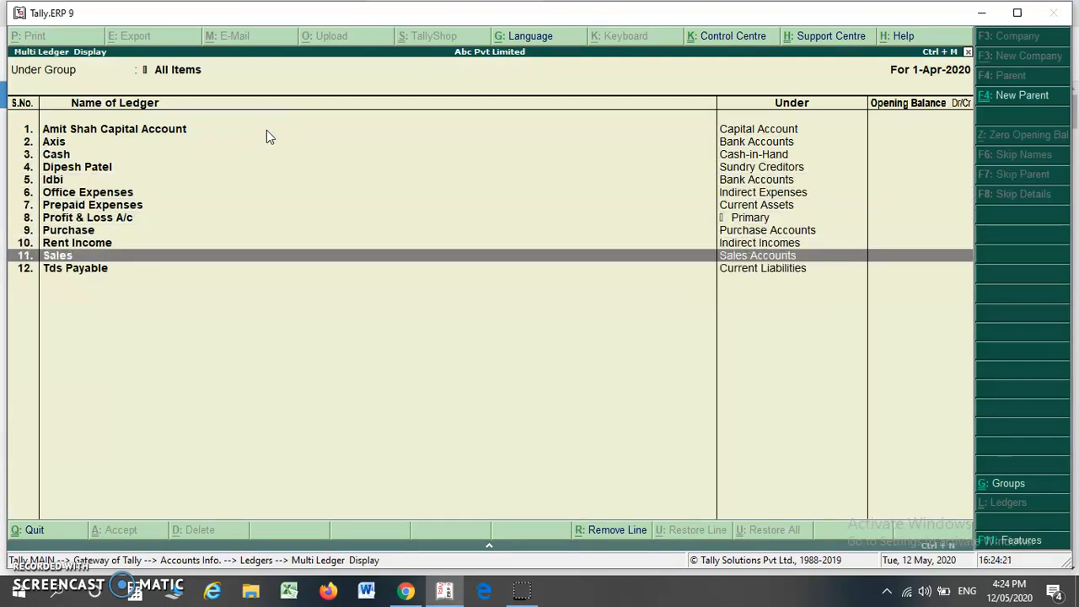
key("Up")
key("Up")
key("Up")
key("Home")
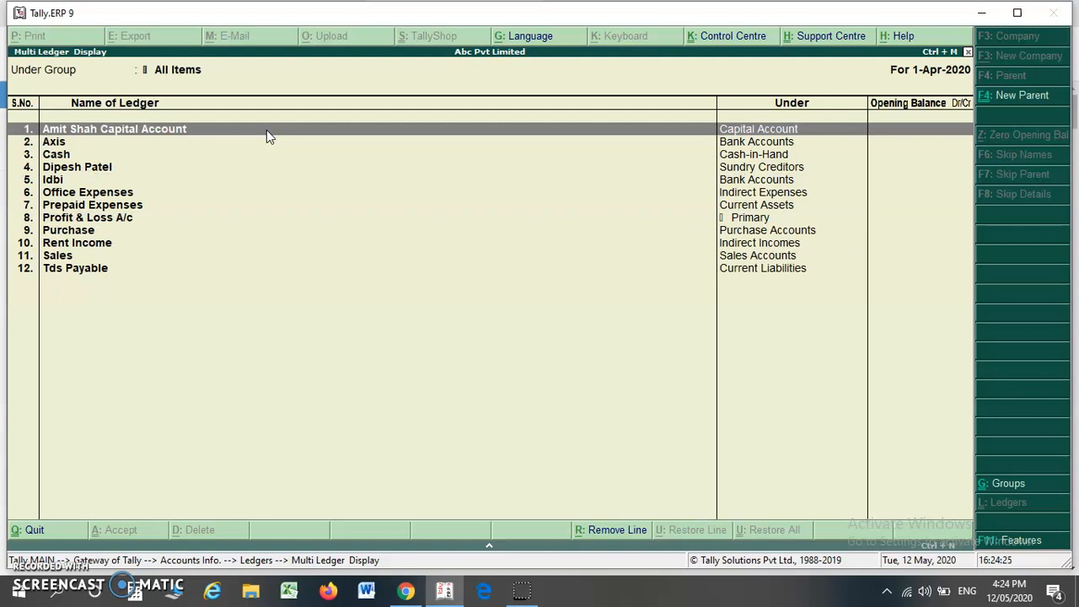
key("Escape")
key("Escape")
key("Escape")
key("Escape")
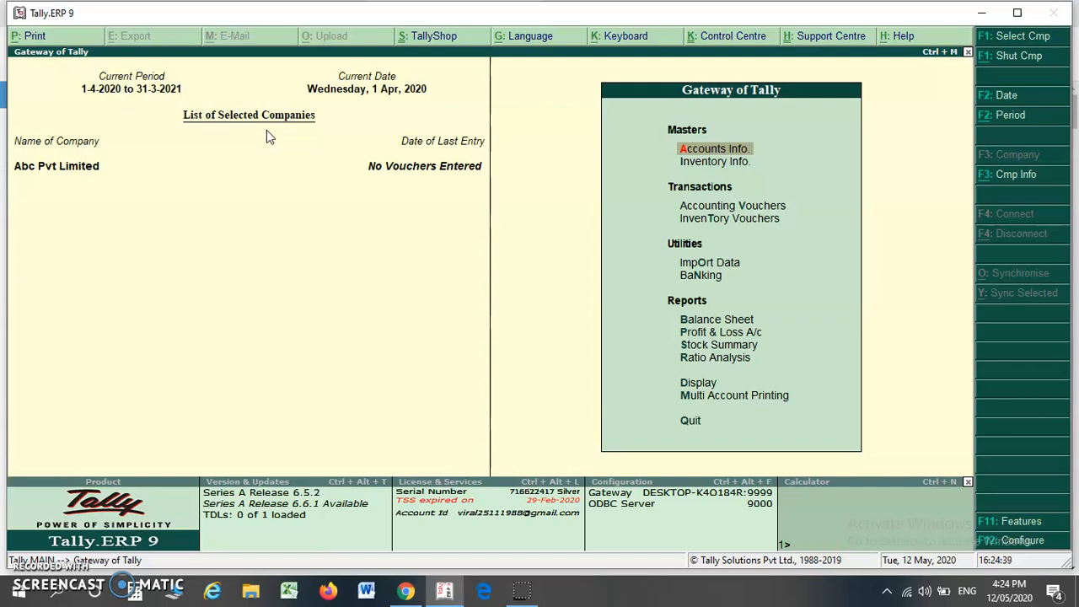
key("Return")
Open the sundry creditor's ledger in single Ledger Alteration.
key("Down")
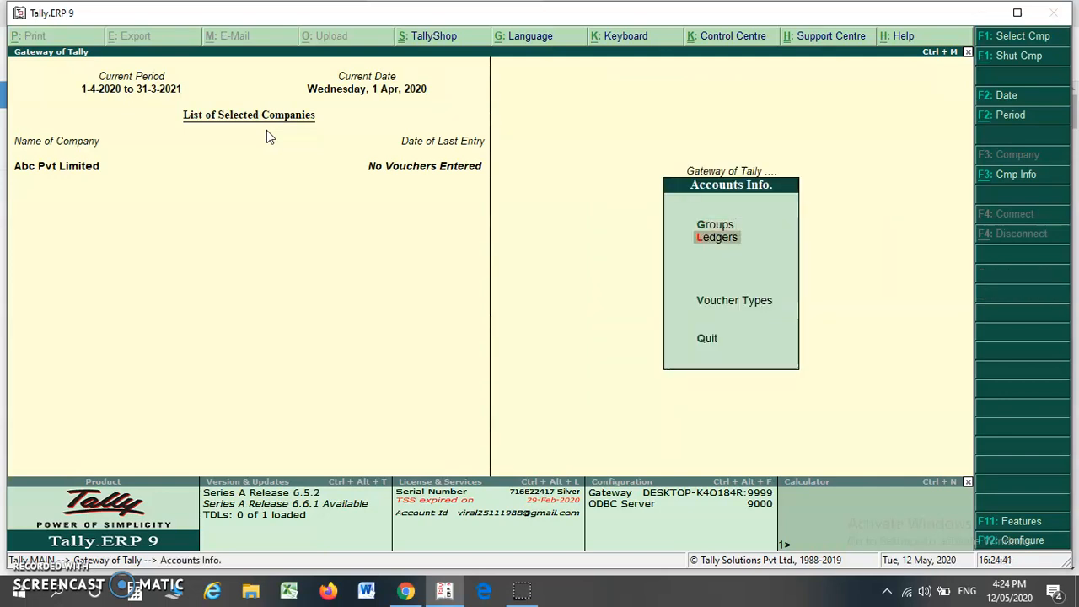
key("Return")
key("Down")
key("Down")
key("Return")
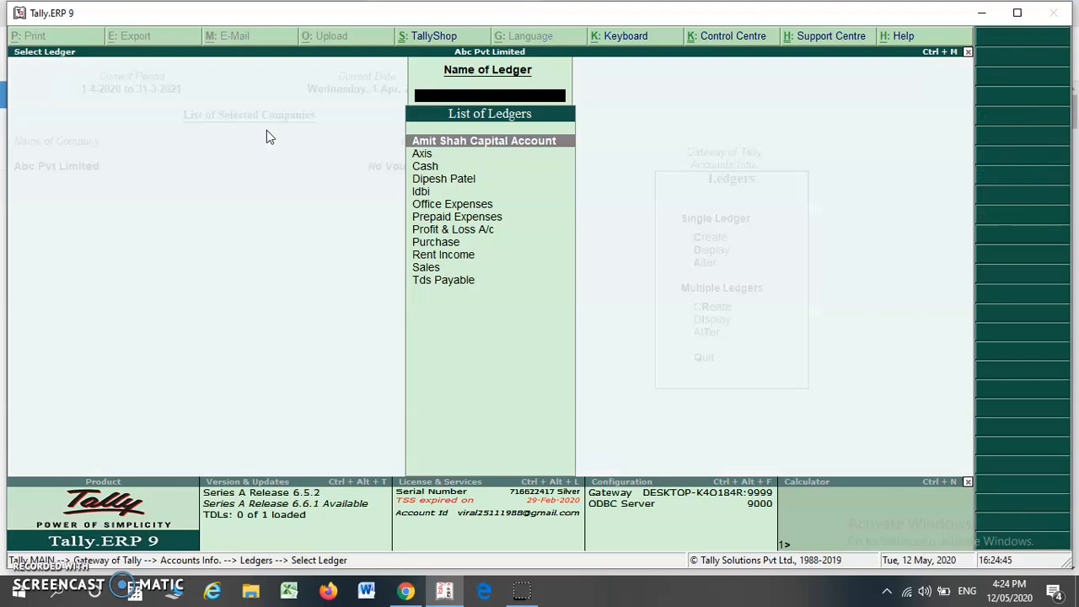
key("Down")
key("Down")
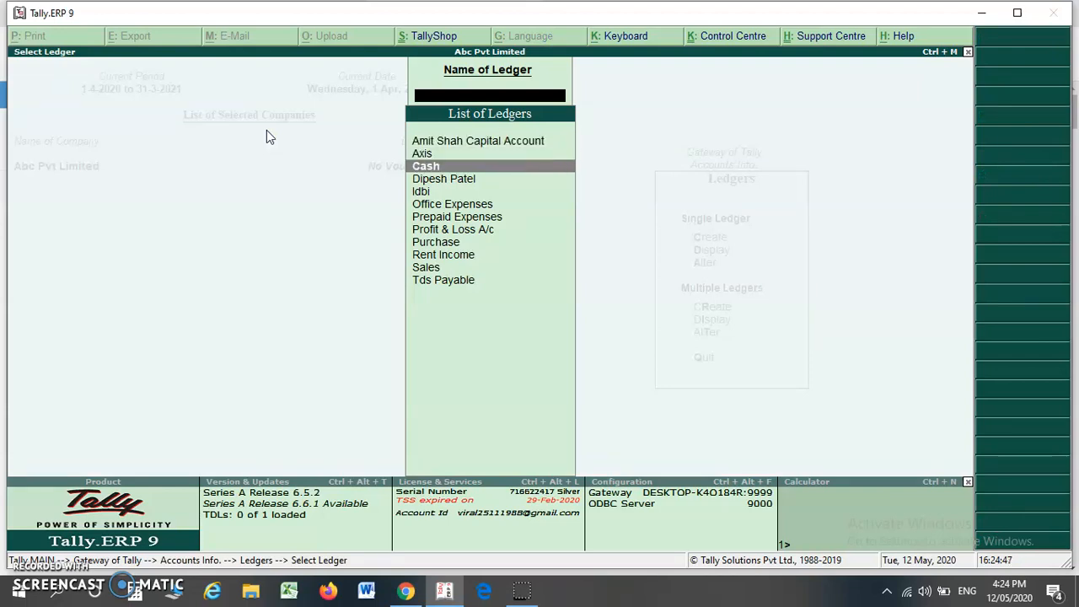
key("Down")
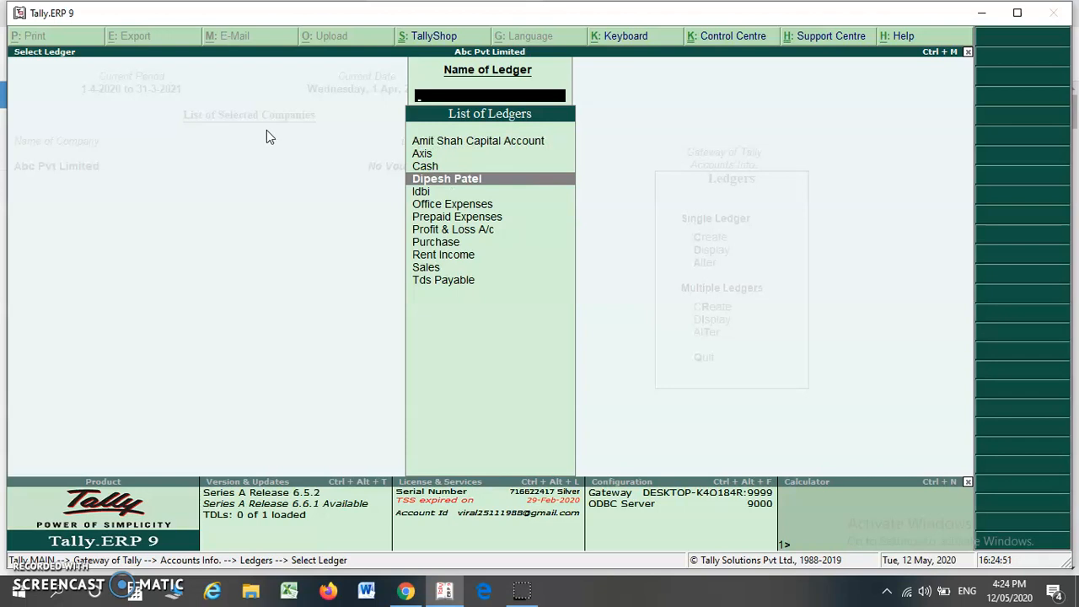
key("Return")
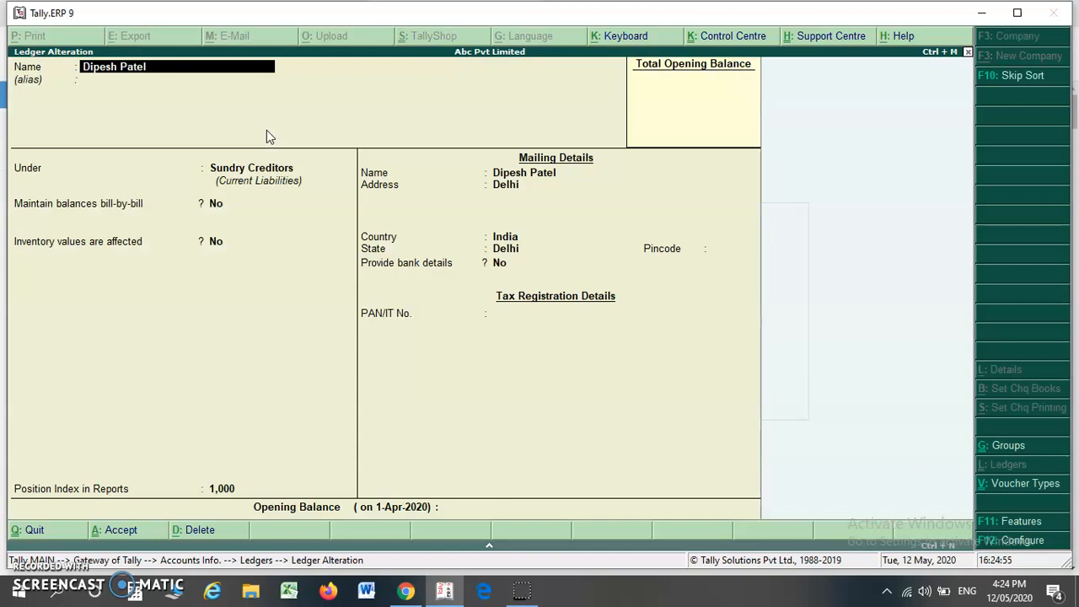
Complete the creditor's ledger name and set bill-by-bill balance tracking to Yes.
type("Dipesh Patel Accoun")
key("Return")
key("Return")
key("Return")
key("Return")
key("BackSpace")
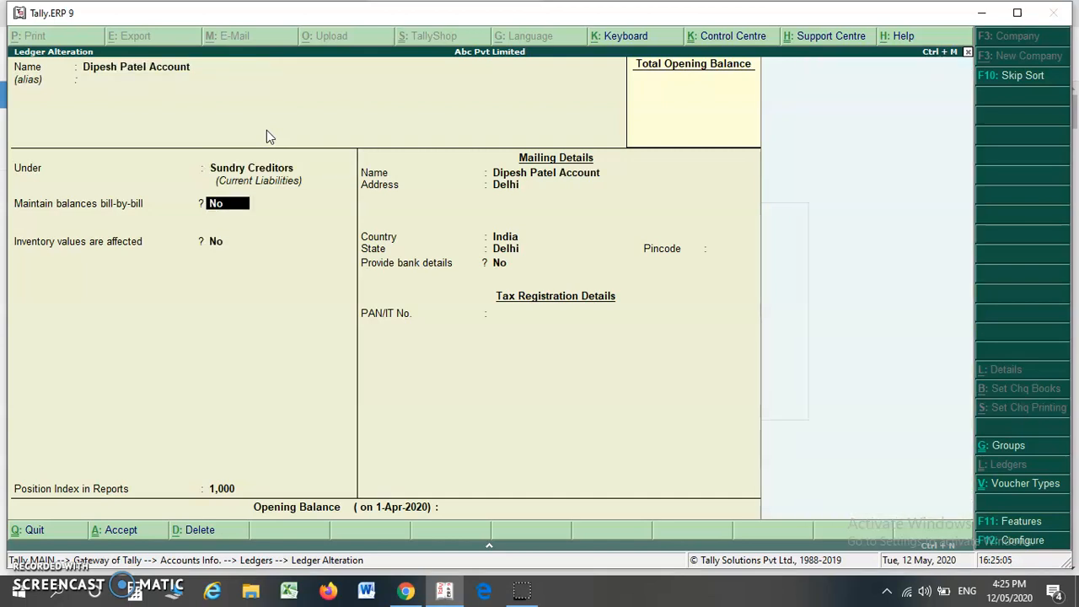
type("y")
key("Return")
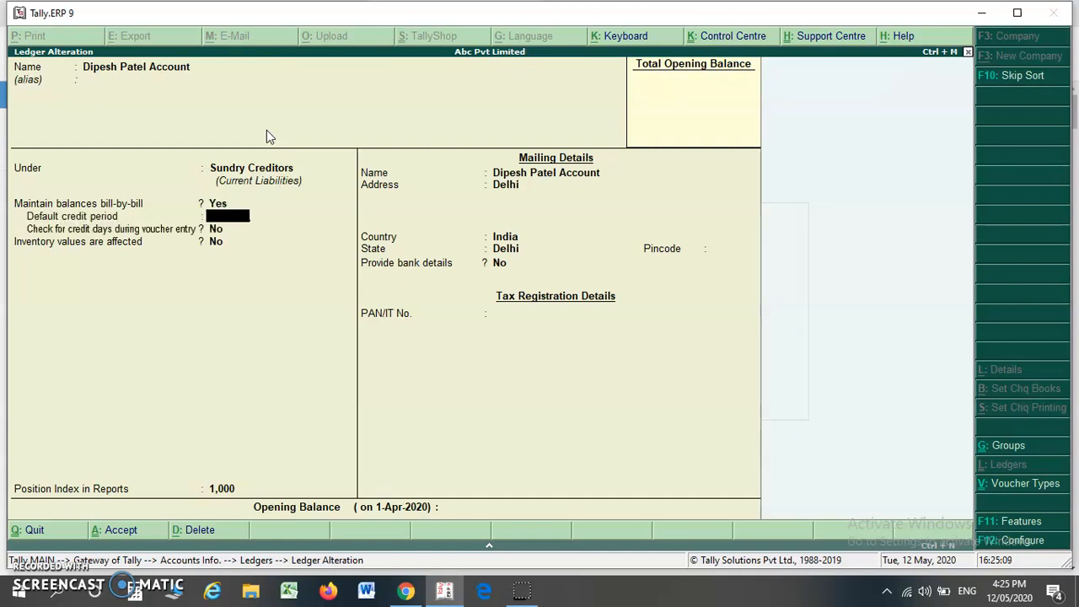
Enter Haryana as the mailing address and state, and fill in the PAN/IT number.
key("Return")
key("Return")
key("Return")
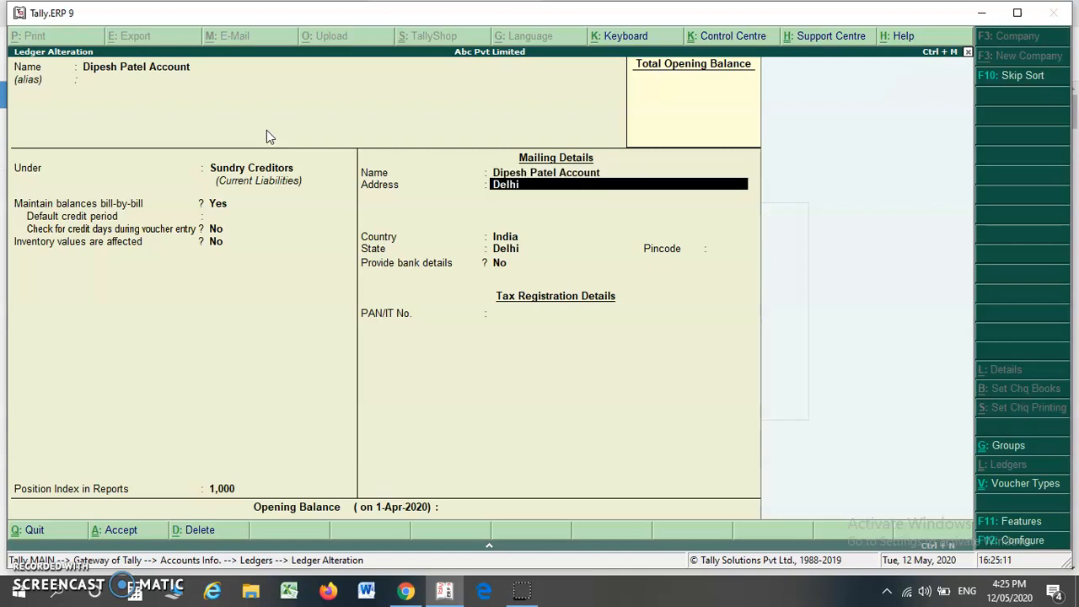
type("Haryana")
key("Return")
key("Return")
key("Return")
type("hary")
key("Return")
key("Return")
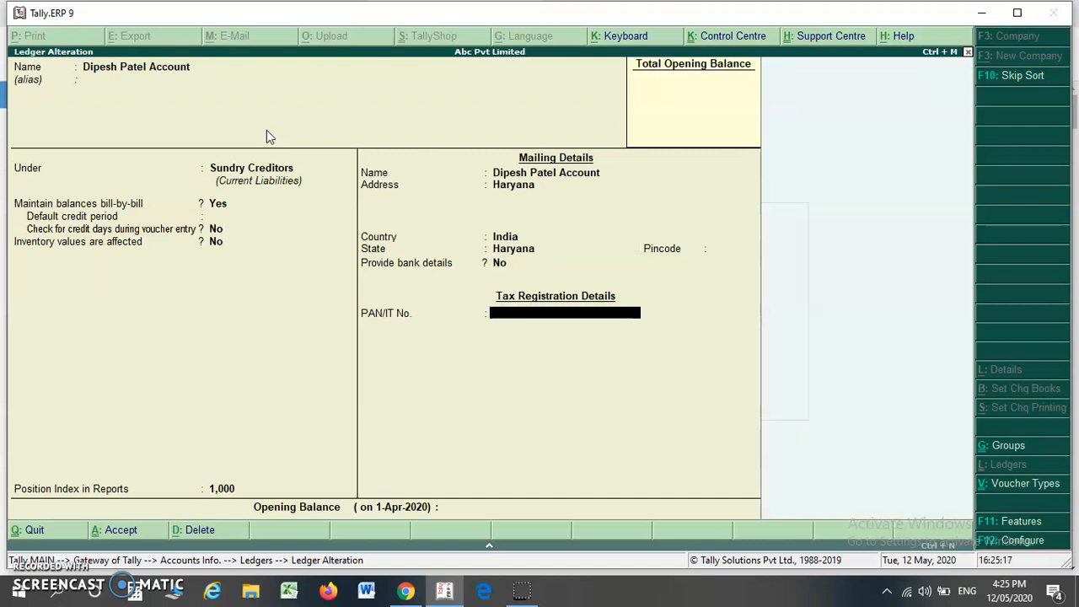
type("CKLAP1125N")
key("Return")
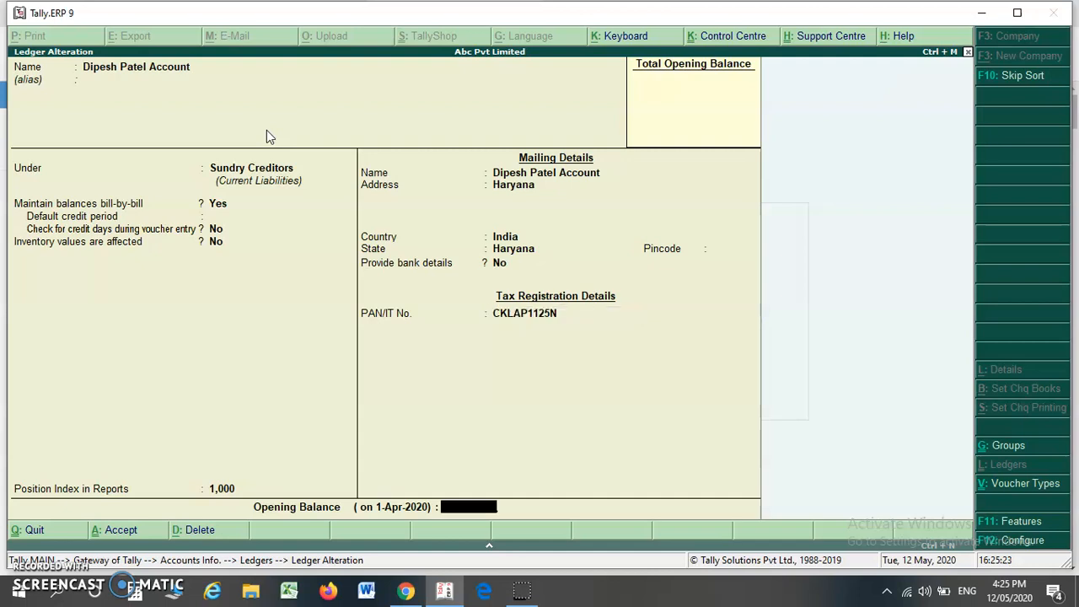
key("Return")
key("Return")
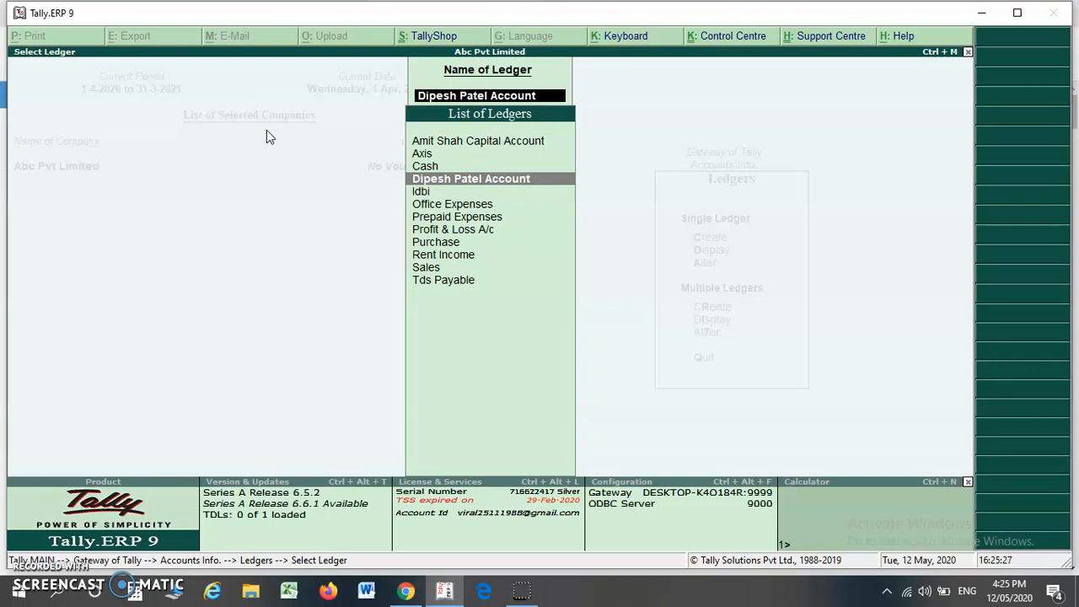
List the Bank Accounts ledgers in Multi Ledger Alteration.
key("BackSpace")
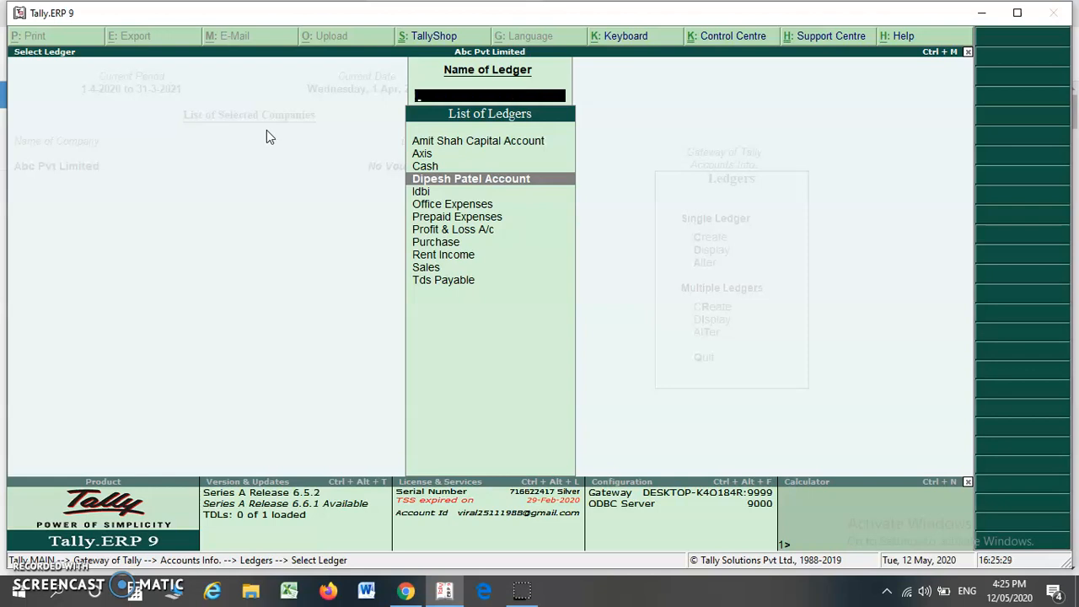
key("Escape")
key("Down")
key("Down")
key("Down")
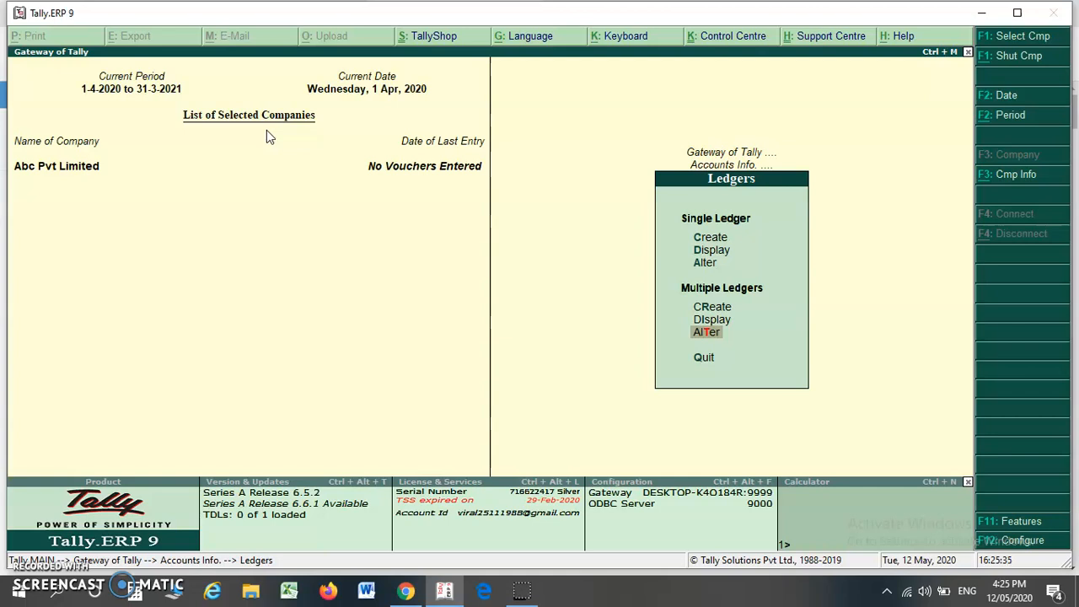
key("Return")
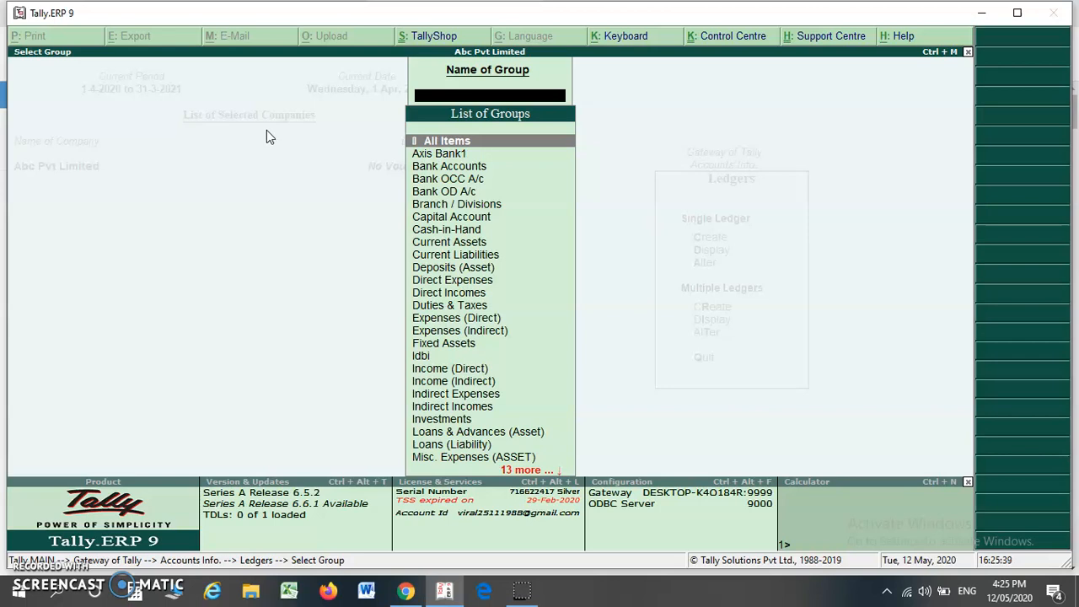
key("Down")
key("Down")
key("Return")
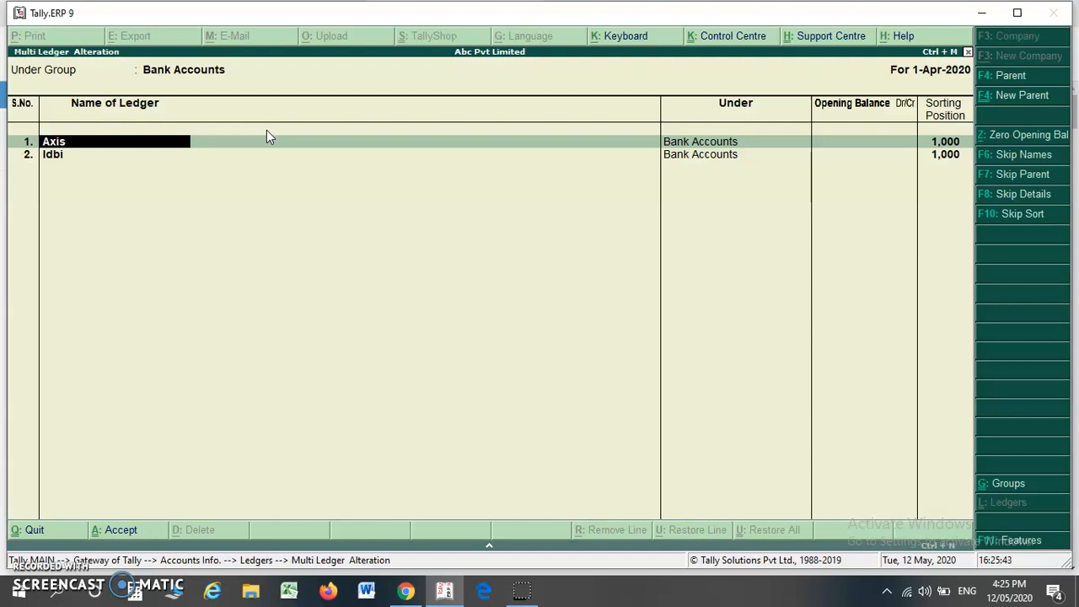
Rename Axis to 'Axis Bank' and Idbi to 'Idbi Bank', and save.
key("BackSpace")
key("BackSpace")
type("is Bank")
key("Return")
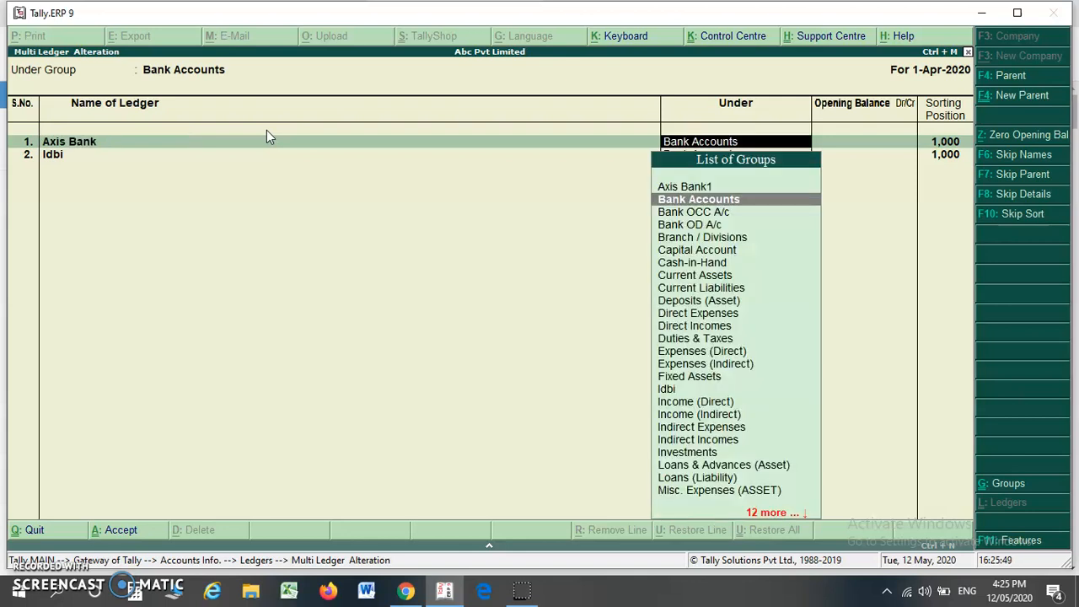
key("Return")
key("Return")
key("Return")
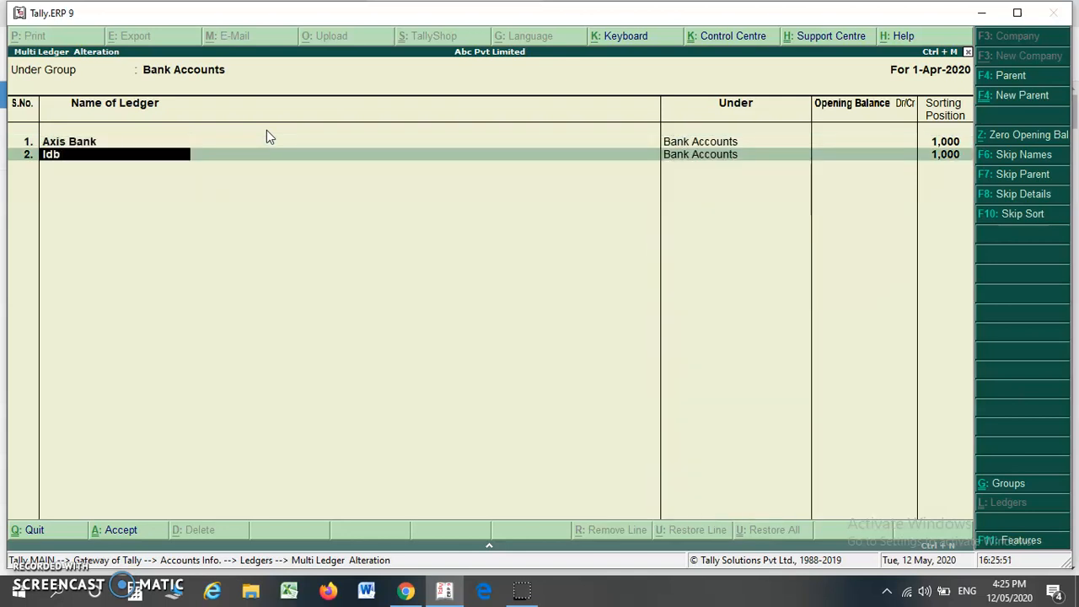
type("Bank")
key("Return")
key("Return")
key("Return")
key("Return")
key("Return")
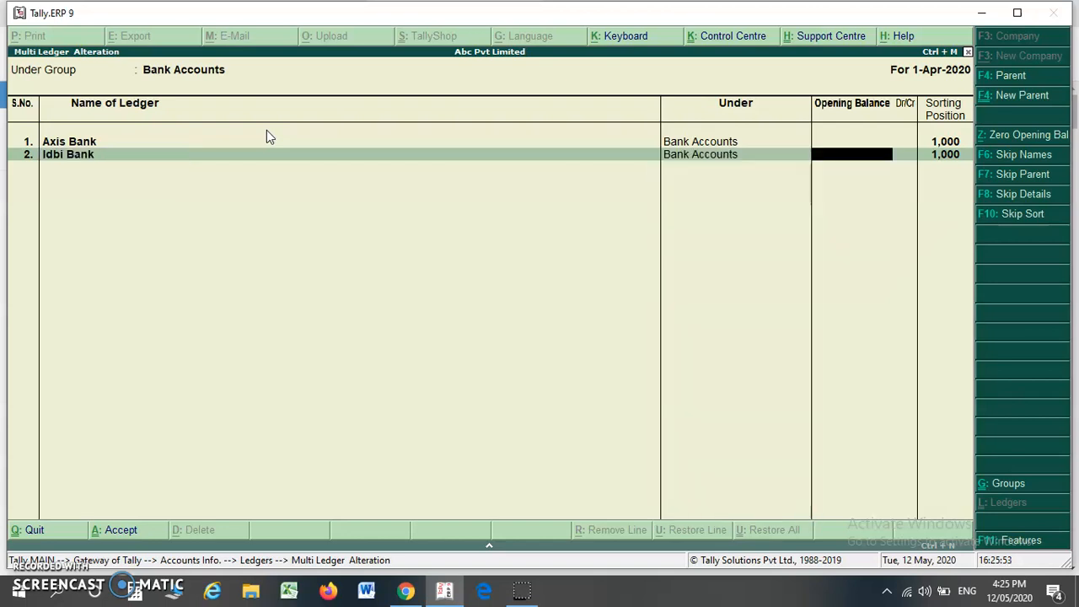
key("Return")
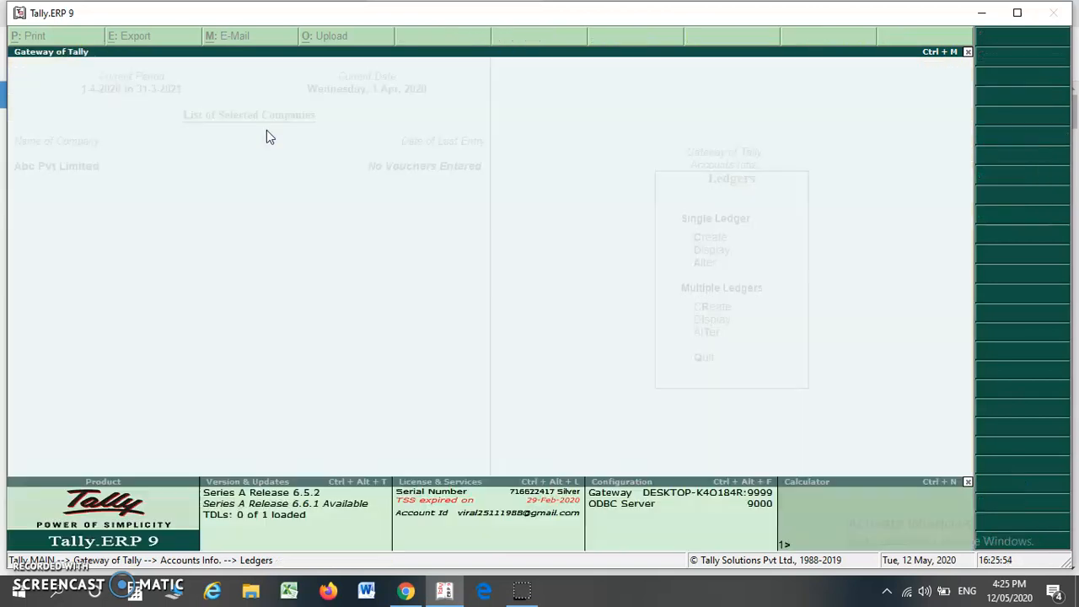
key("Up")
key("Up")
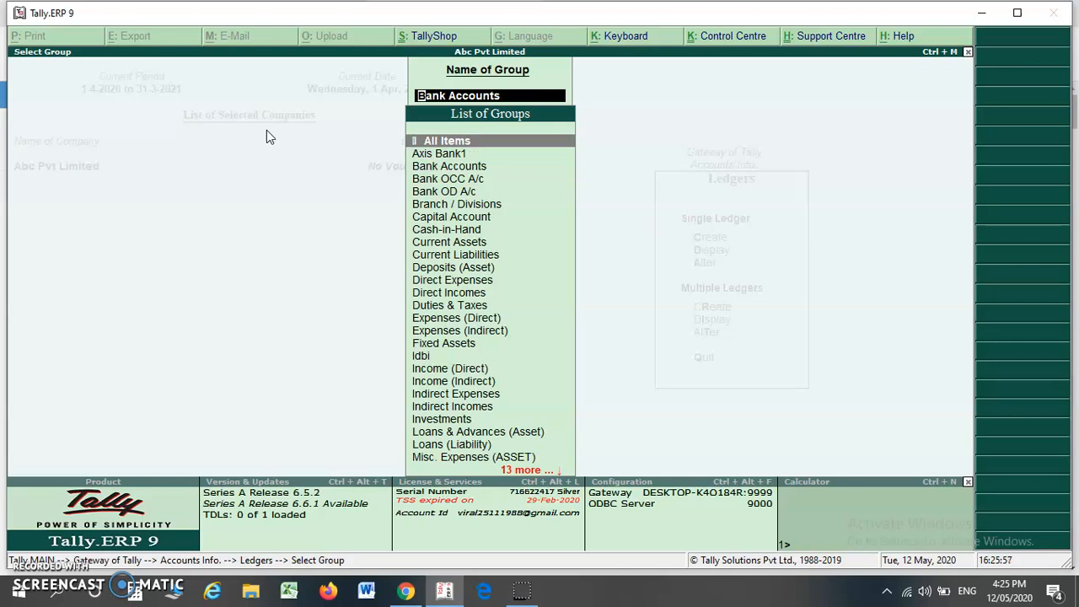
Under All Items, rename the Sales ledger to 'Sales 12% (Gujarat)' and save on exit.
key("Return")
key("Down")
key("Down")
key("Down")
key("Down")
key("Down")
key("Down")
key("Down")
key("Down")
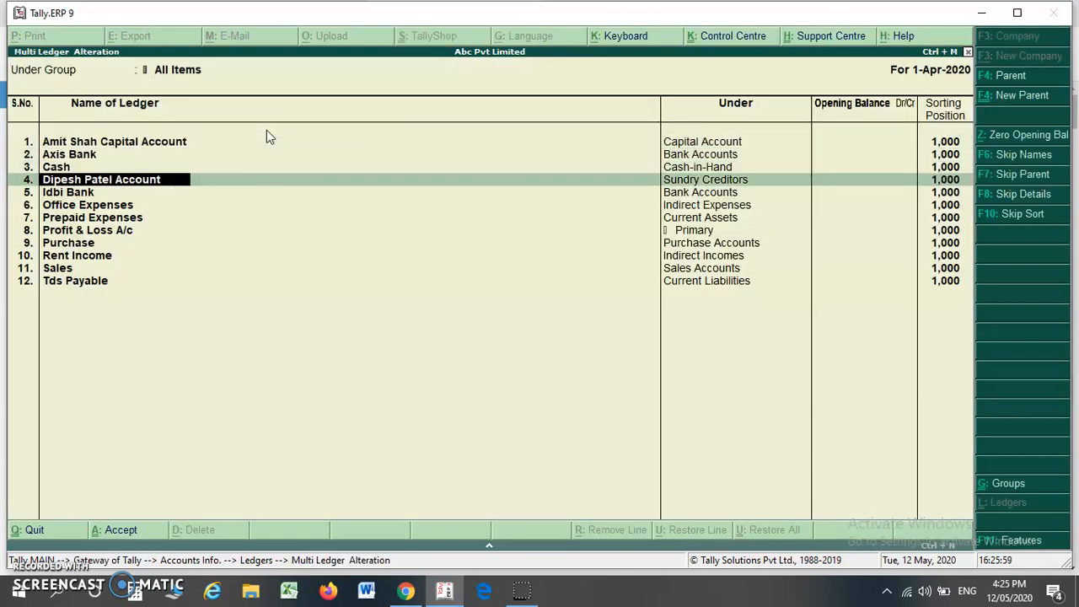
key("Up")
key("Up")
key("Down")
key("Down")
key("Down")
key("Down")
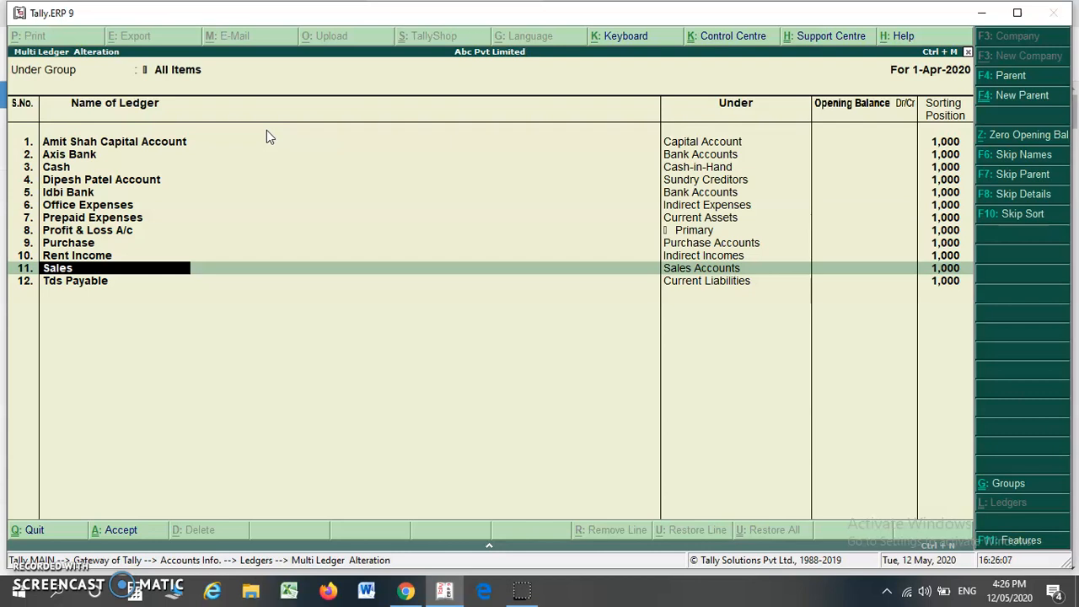
type("12%")
type("Sales")
key("BackSpace")
key("BackSpace")
key("BackSpace")
key("BackSpace")
key("BackSpace")
type("(Gujat")
key("BackSpace")
type("rat)")
key("Return")
key("Return")
key("Return")
key("Return")
key("Return")
key("Return")
key("Return")
key("Return")
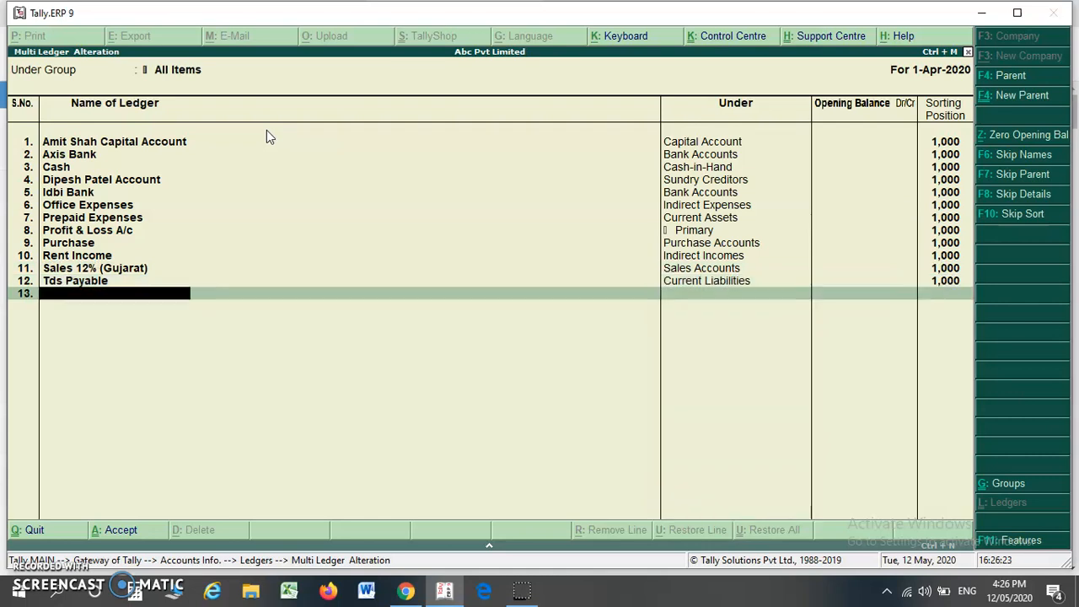
key("Return")
key("Escape")
key("Escape")
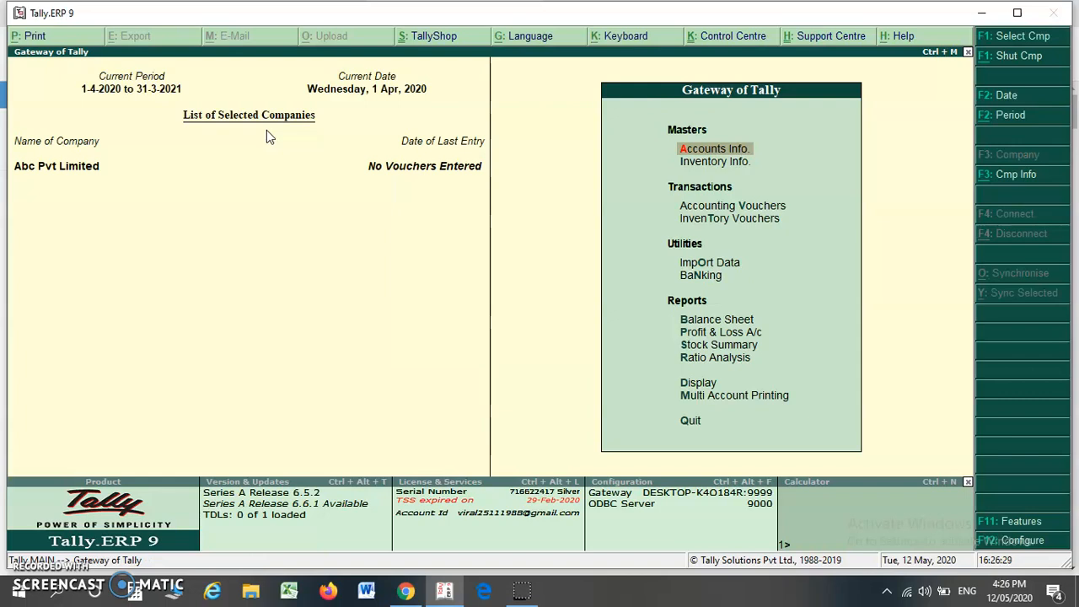
key("Down")
key("Down")
key("Down")
key("Down")
key("Down")
key("Down")
key("Down")
key("Down")
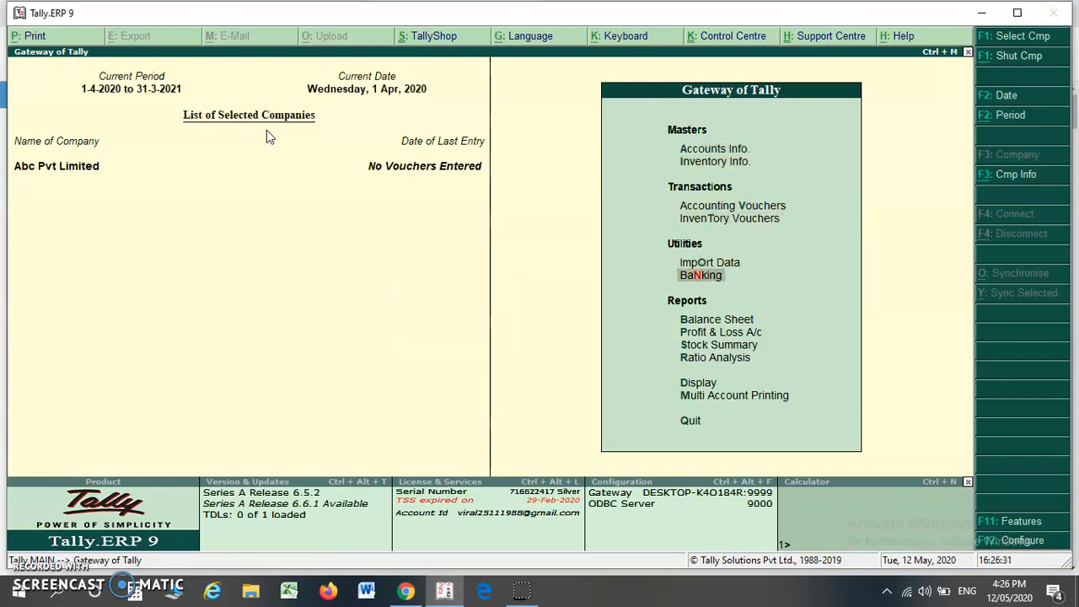
key("Down")
key("Down")
key("Return")
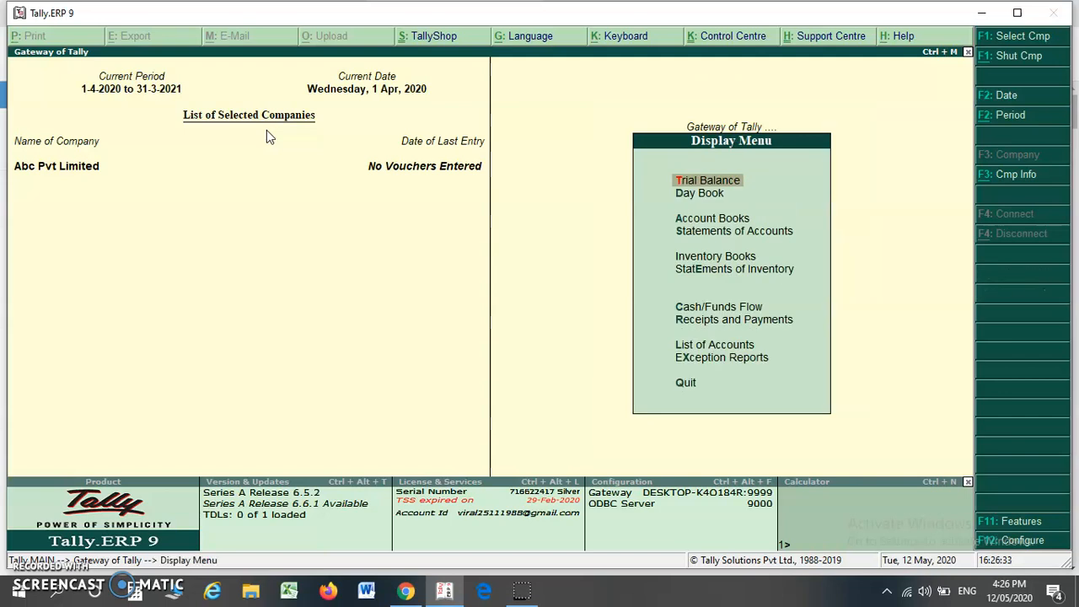
key("Down")
key("Down")
key("Down")
key("Down")
key("Down")
key("Down")
key("Down")
key("Down")
key("Return")
key("Down")
key("Down")
key("Down")
key("Down")
key("Up")
key("Up")
key("Up")
key("Up")
key("Down")
key("Down")
key("Down")
key("Up")
key("Up")
key("Down")
key("Down")
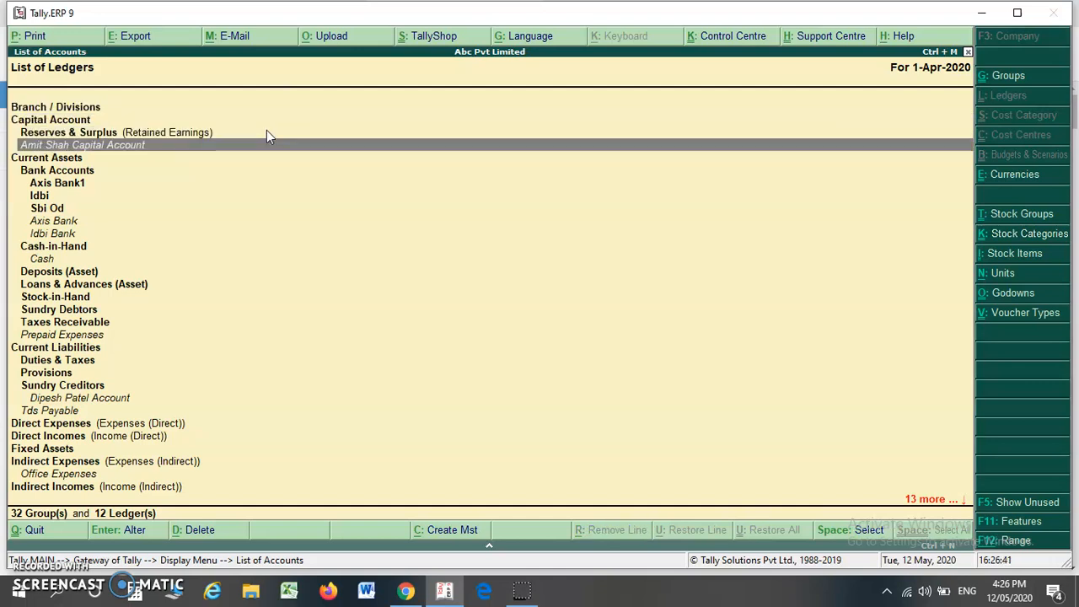
key("Down")
key("Down")
key("Down")
key("Down")
key("Down")
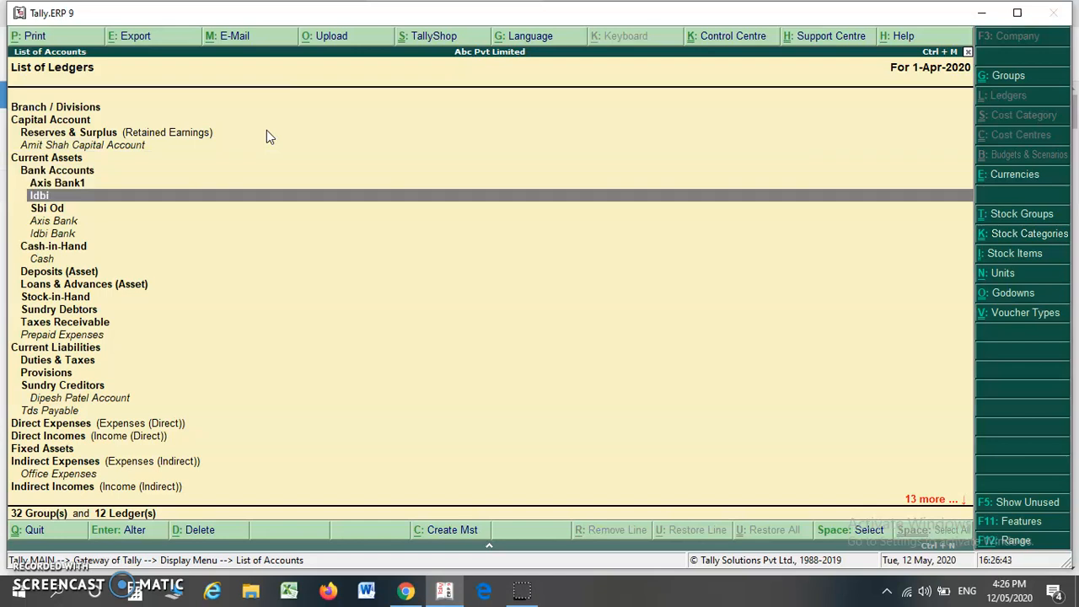
key("Down")
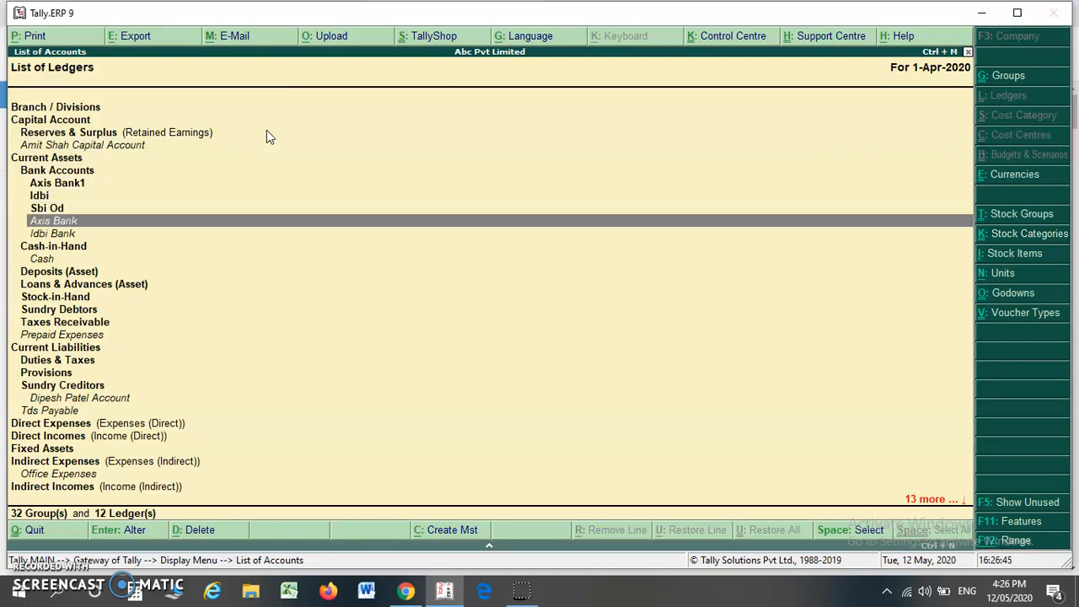
key("Down")
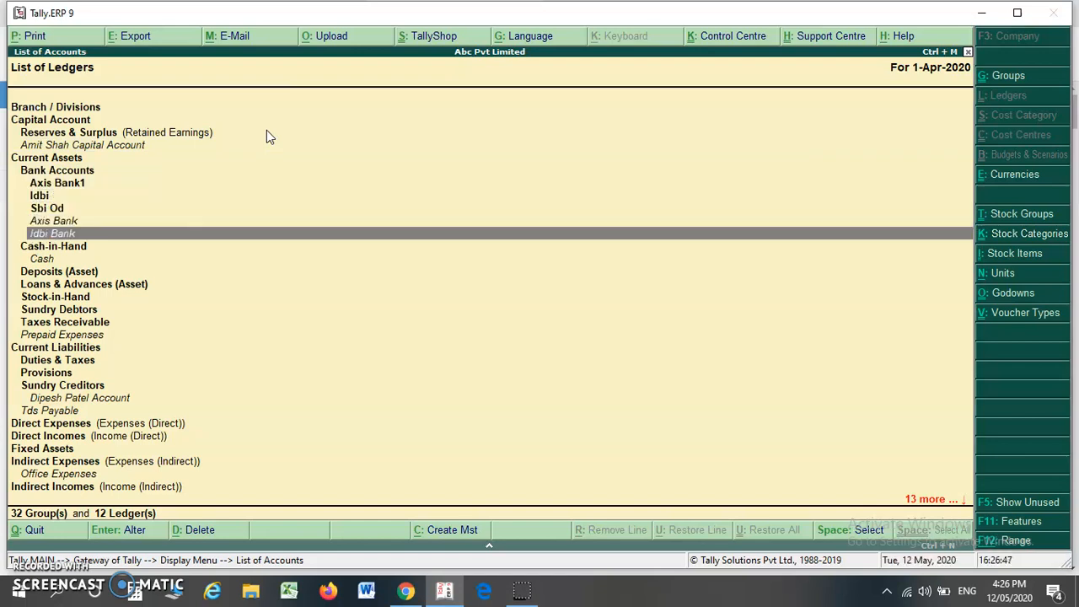
key("Down")
key("Down")
key("Down")
key("Down")
key("Down")
key("Down")
key("Down")
key("Down")
key("Down")
key("Down")
key("Down")
key("Down")
key("Down")
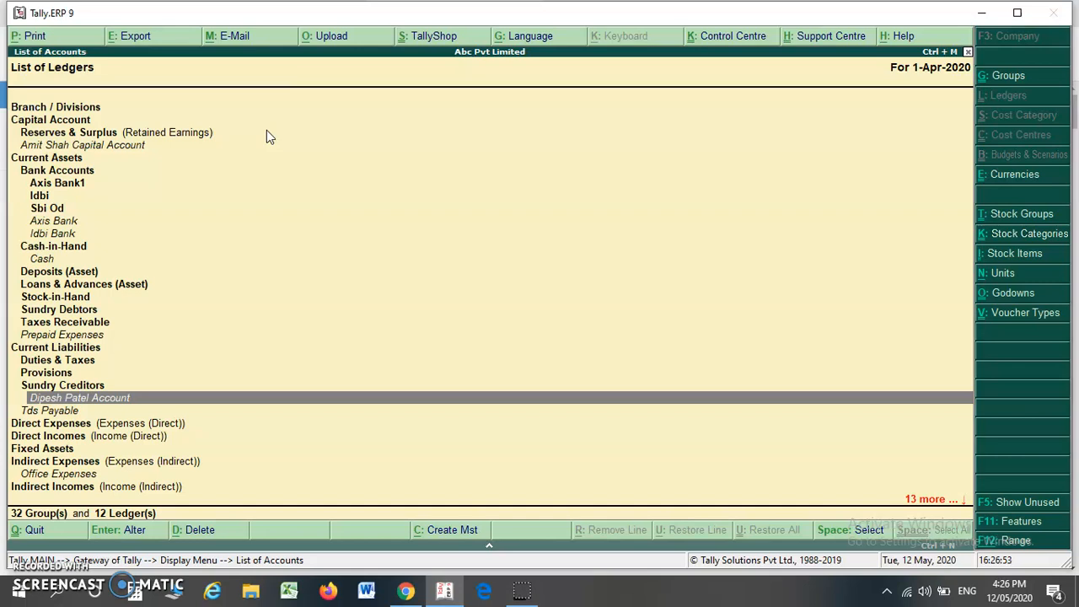
key("Up")
key("Up")
key("Up")
key("Up")
key("Down")
key("Down")
key("Down")
key("Down")
key("Down")
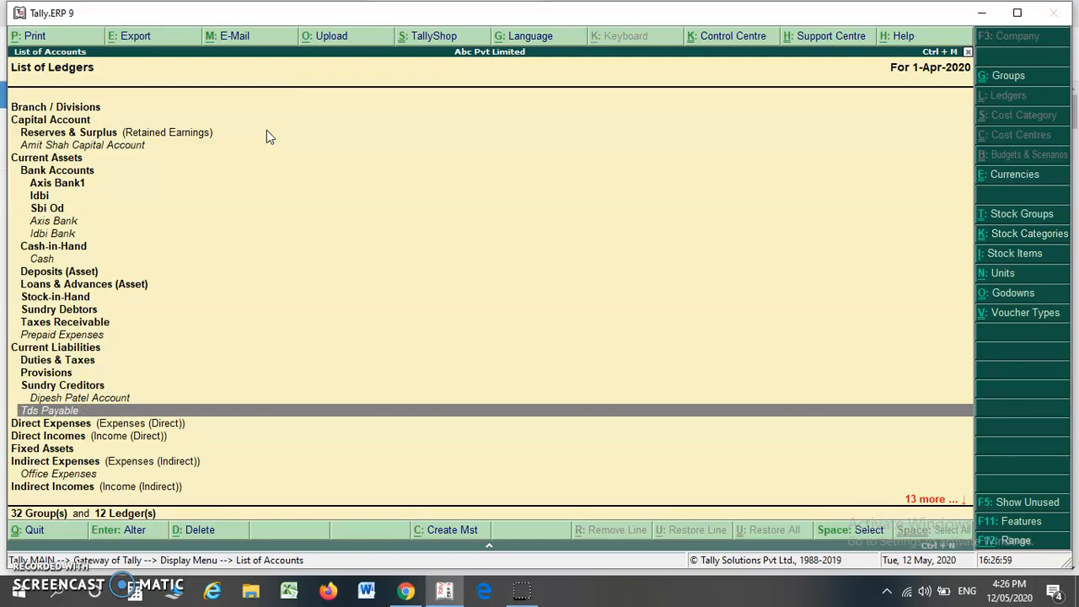
key("Escape")
key("Escape")
key("Escape")
key("Escape")
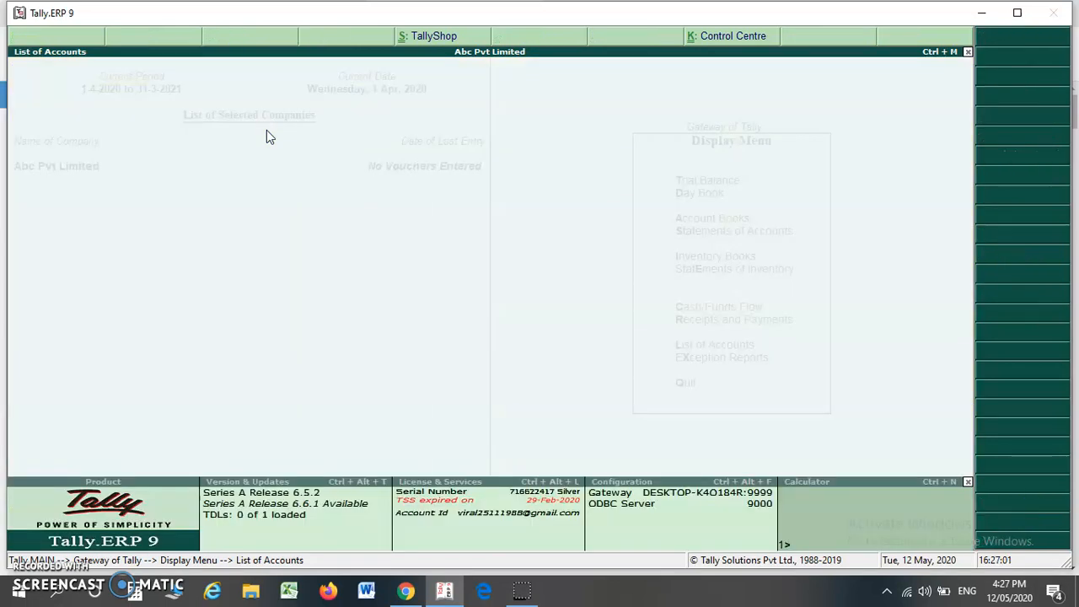